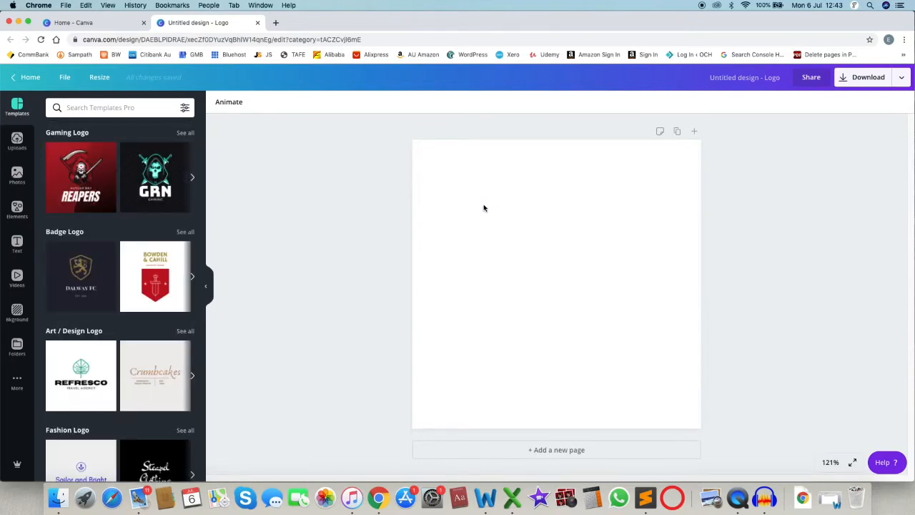
Search the elements for "circle" and add the brush-stroke circle outline with a thick upper-right edge to the page.
left_click(17, 209)
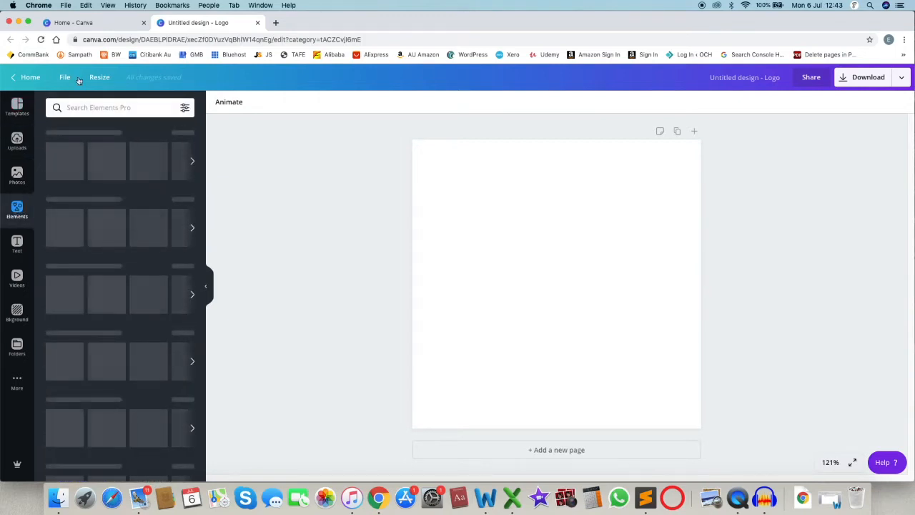
left_click(71, 108)
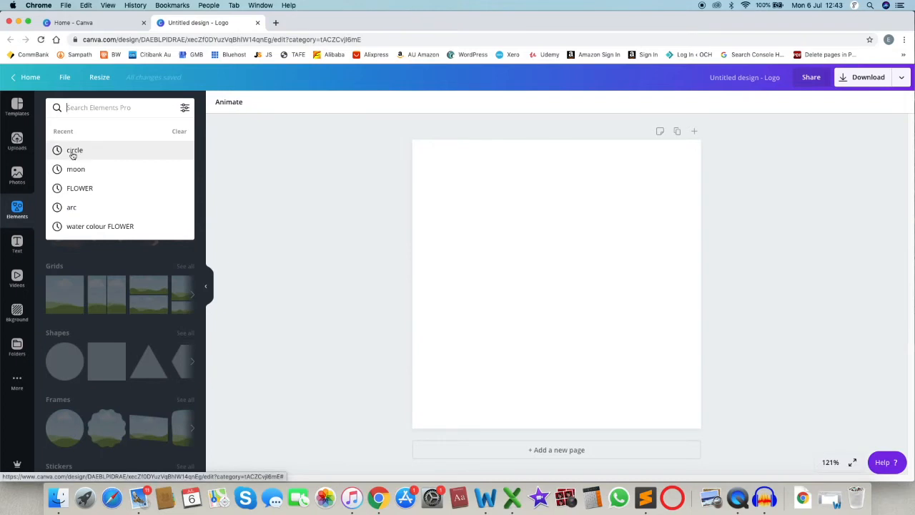
type("circ")
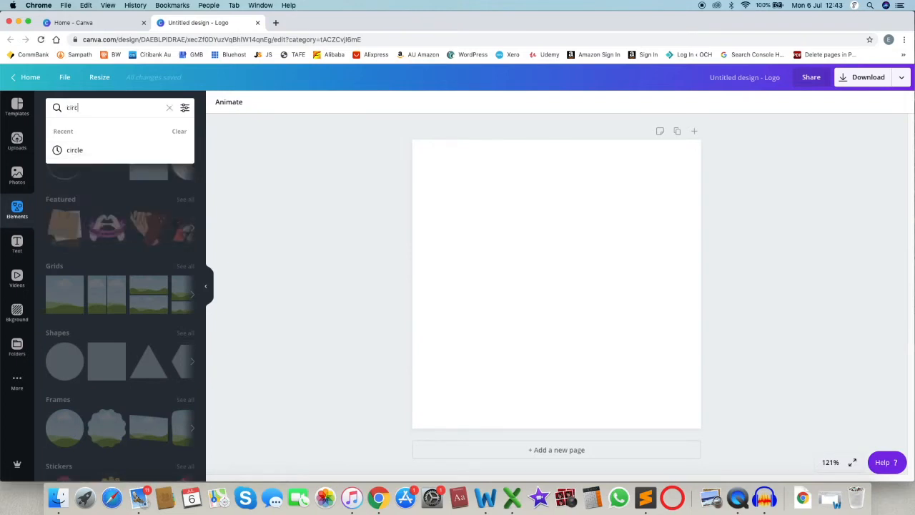
type("le")
left_click(75, 149)
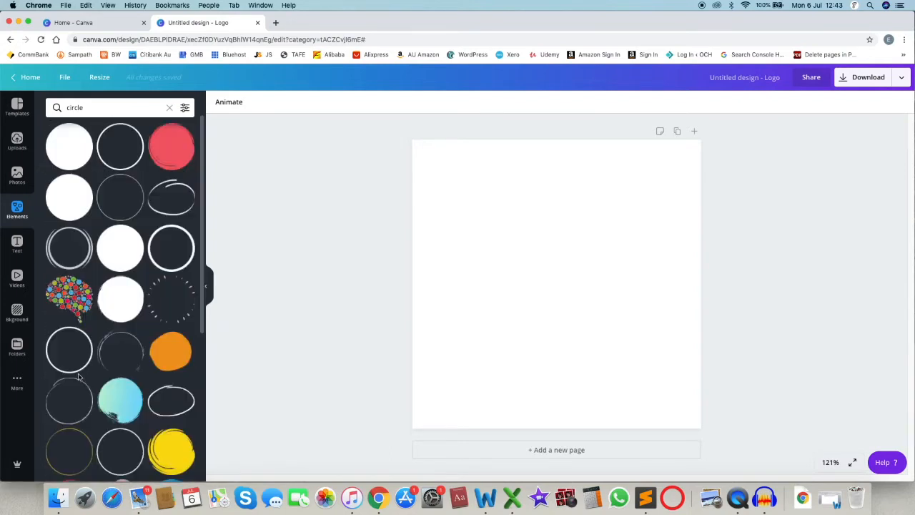
scroll(86, 369, "down", 8)
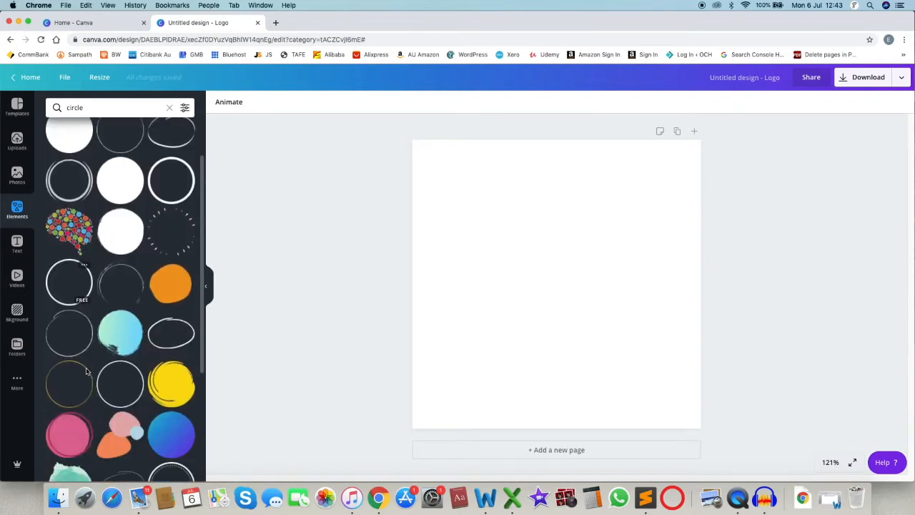
scroll(86, 372, "down", 6)
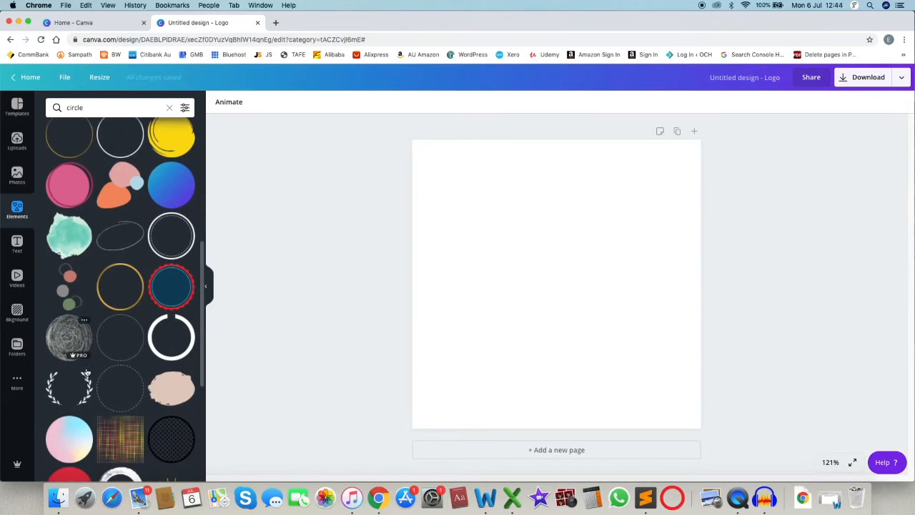
scroll(86, 372, "down", 4)
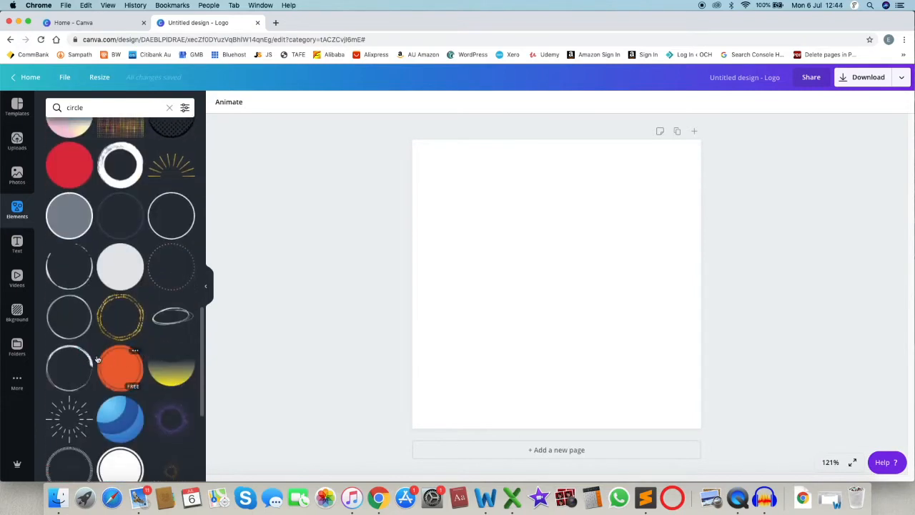
left_click(62, 351)
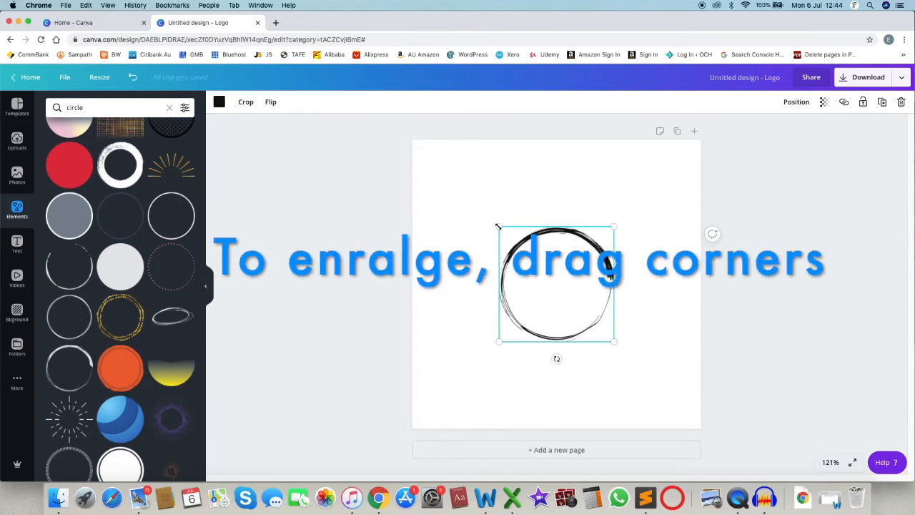
Enlarge the brush-stroke circle to about 473 by 475 so it nearly fills the page.
left_click_drag(498, 226, 410, 155)
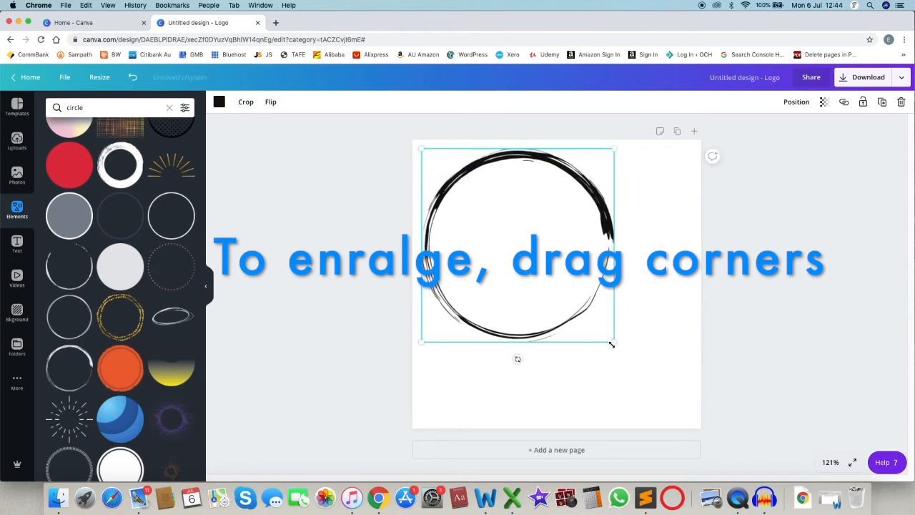
left_click_drag(612, 344, 693, 424)
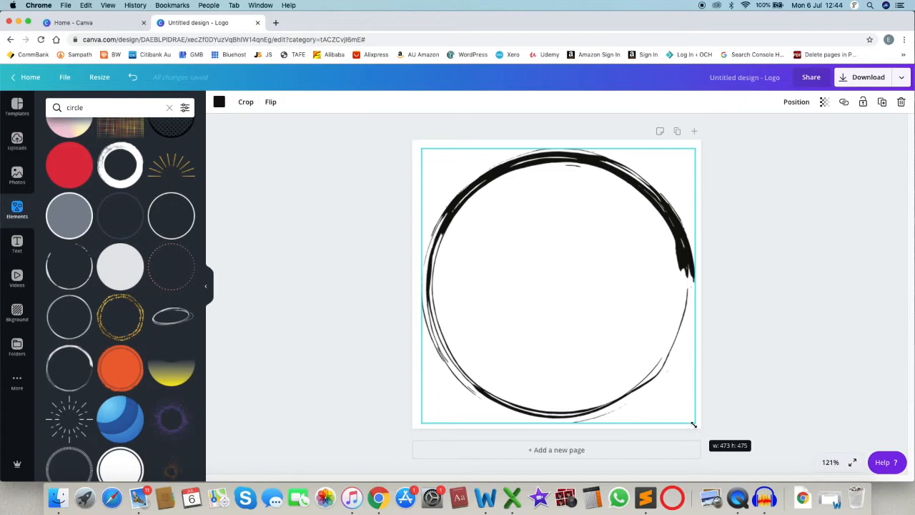
left_click_drag(693, 424, 693, 424)
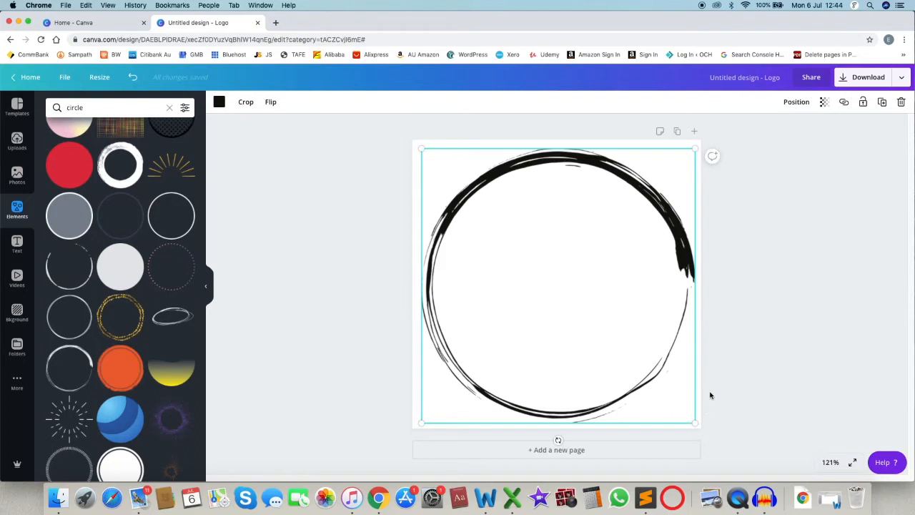
left_click(710, 396)
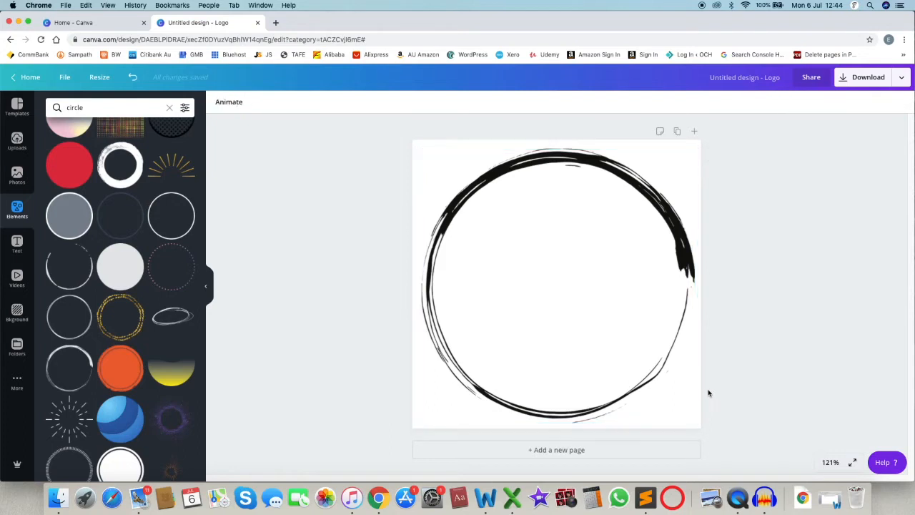
Recolour the brush-stroke circle with the bright green from the default colours.
left_click(503, 183)
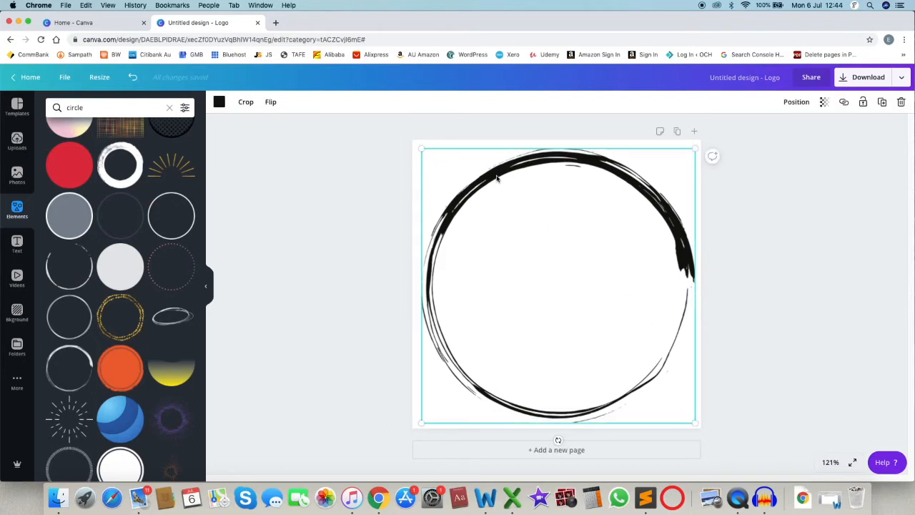
left_click(220, 104)
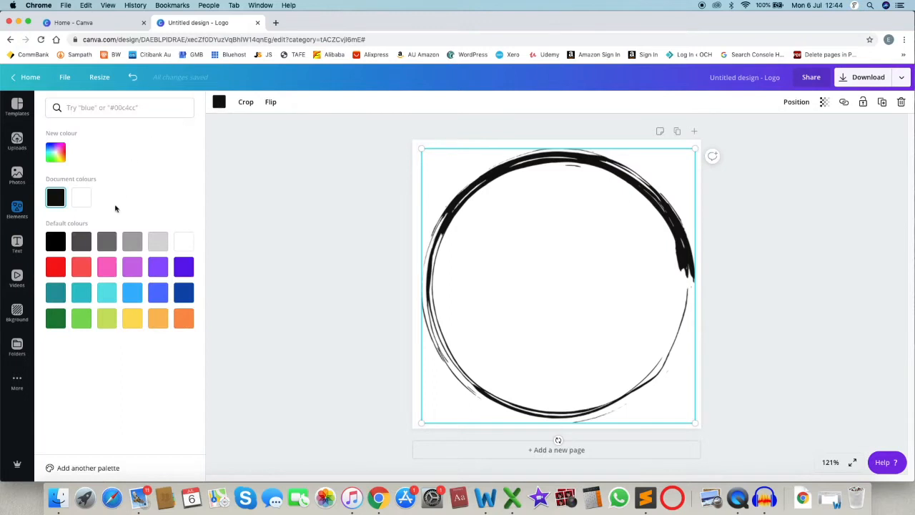
left_click(81, 322)
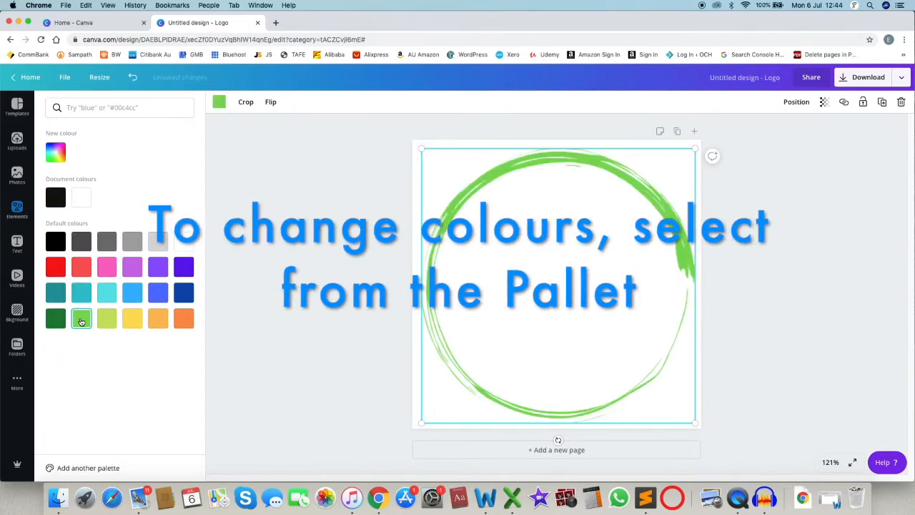
left_click(221, 103)
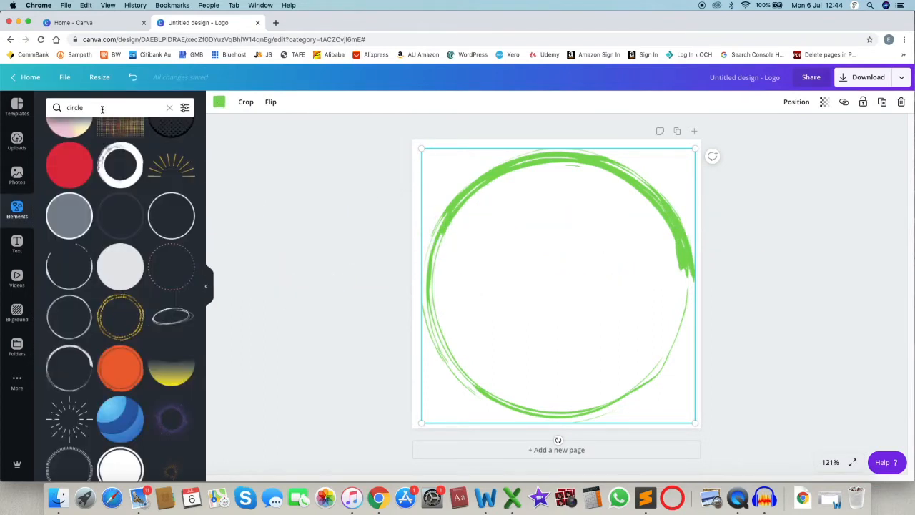
Set the brush-stroke circle's colour to the hex code #aece89.
left_click(219, 102)
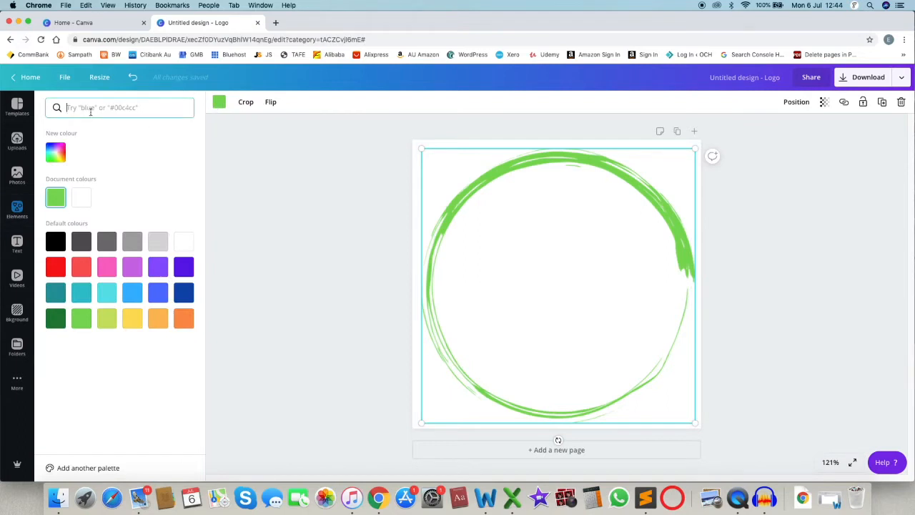
type("#")
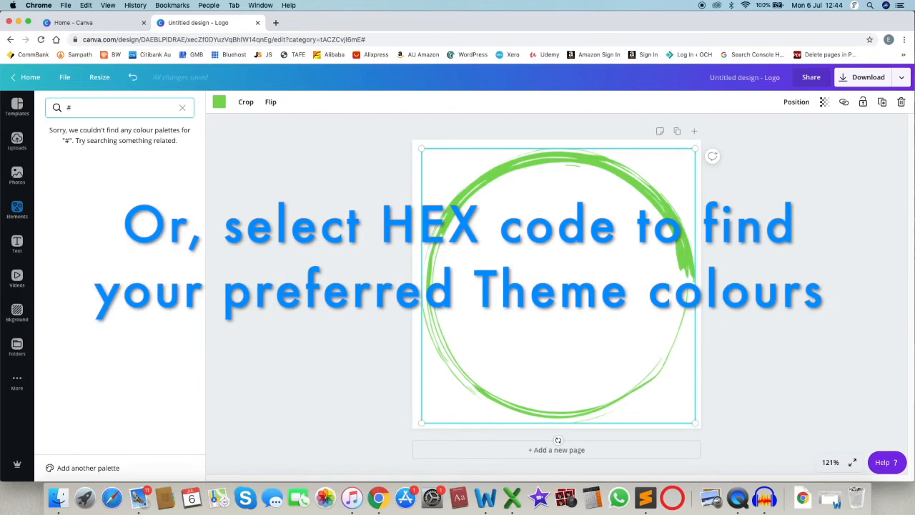
type("aece")
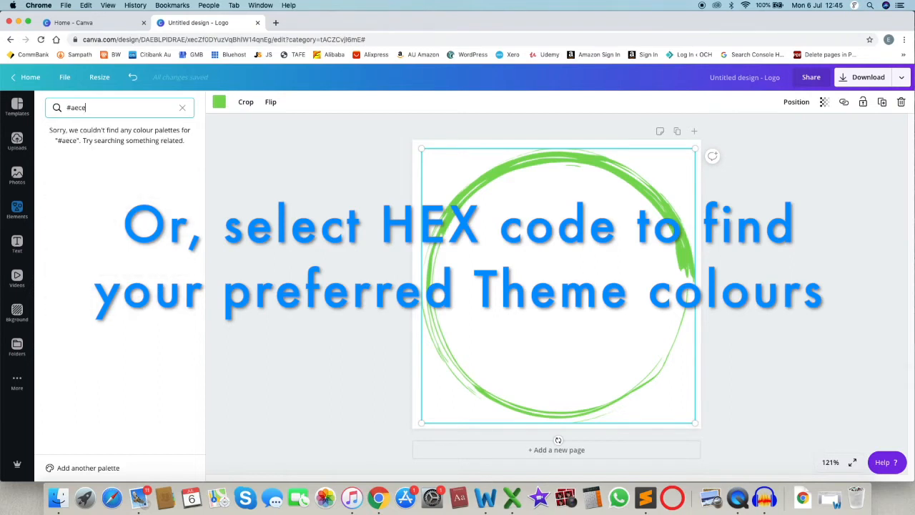
type("89")
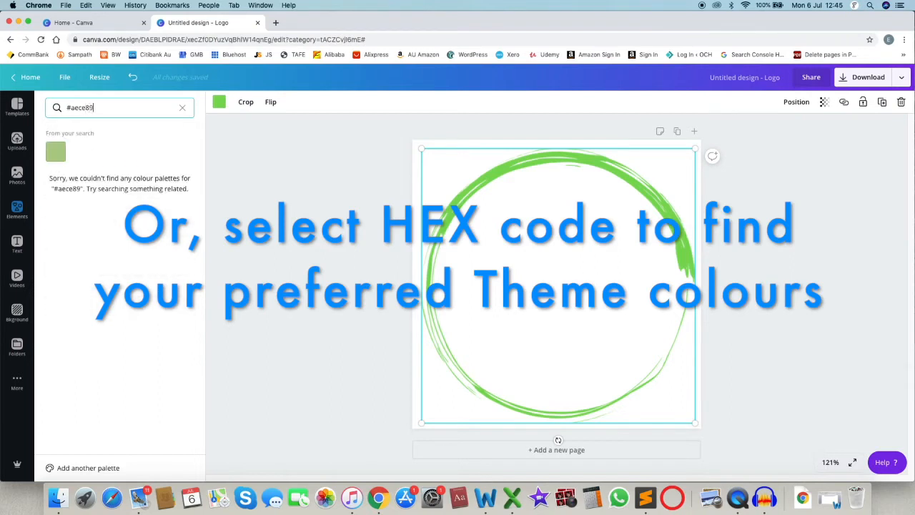
left_click(55, 150)
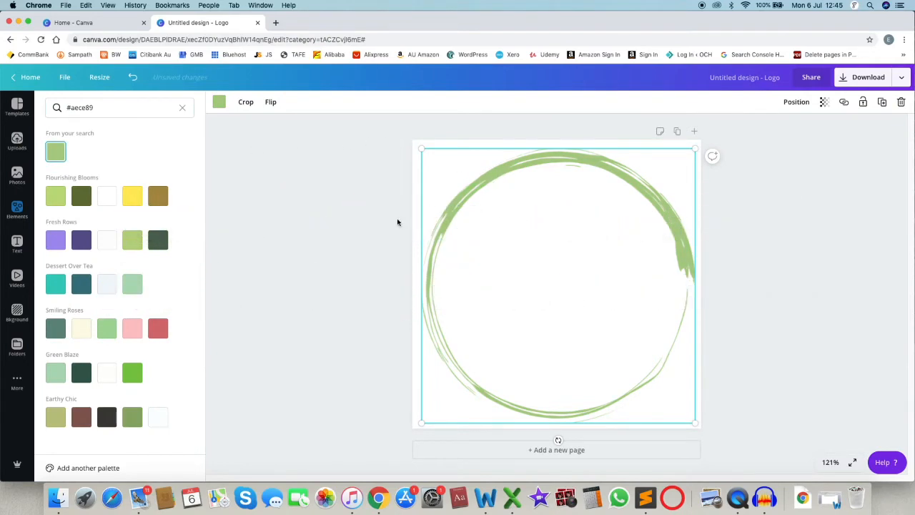
Add a heading inside the circle with the text "Flower fascino".
left_click(18, 245)
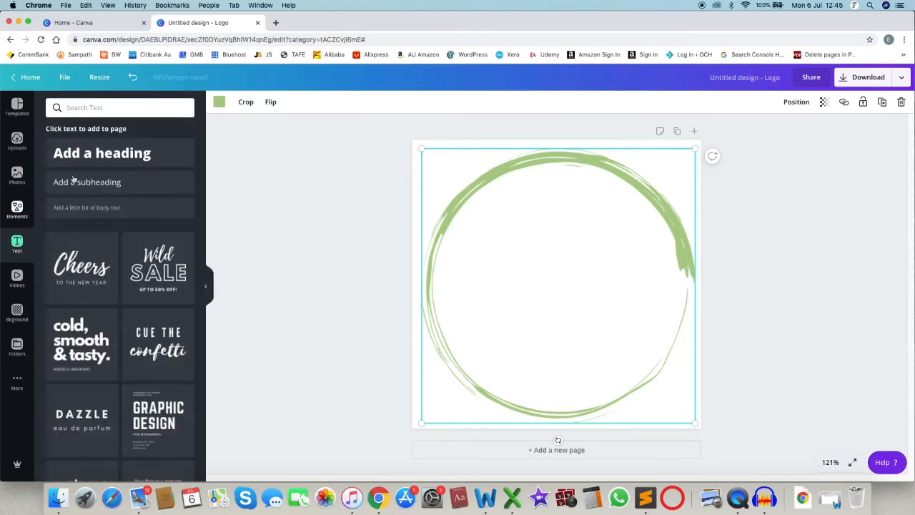
left_click(102, 154)
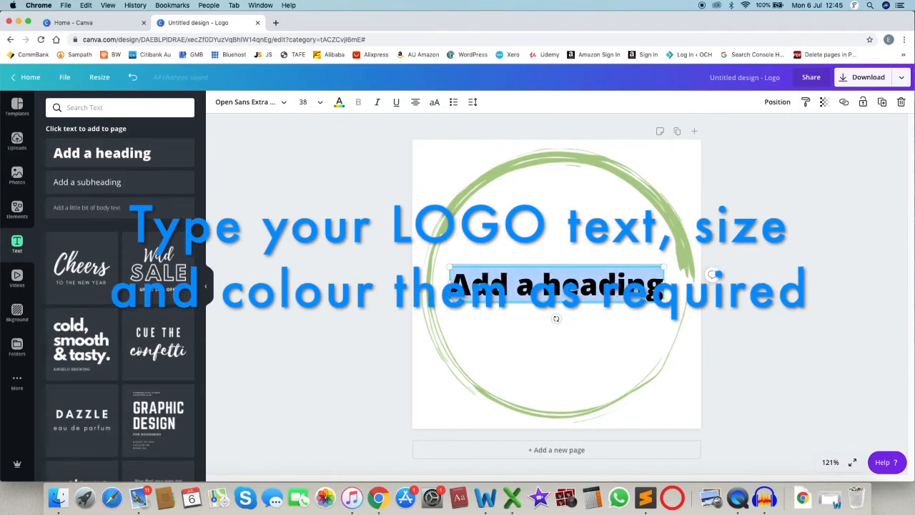
type("Flower fascina")
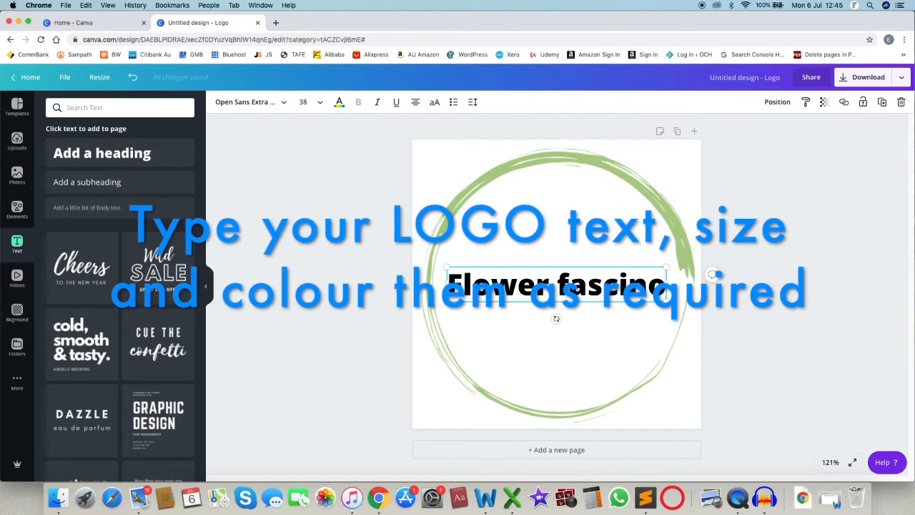
Try the Alamanda, Advetime and Alice fonts on the whole heading text and settle on Dancing Script.
left_click(284, 103)
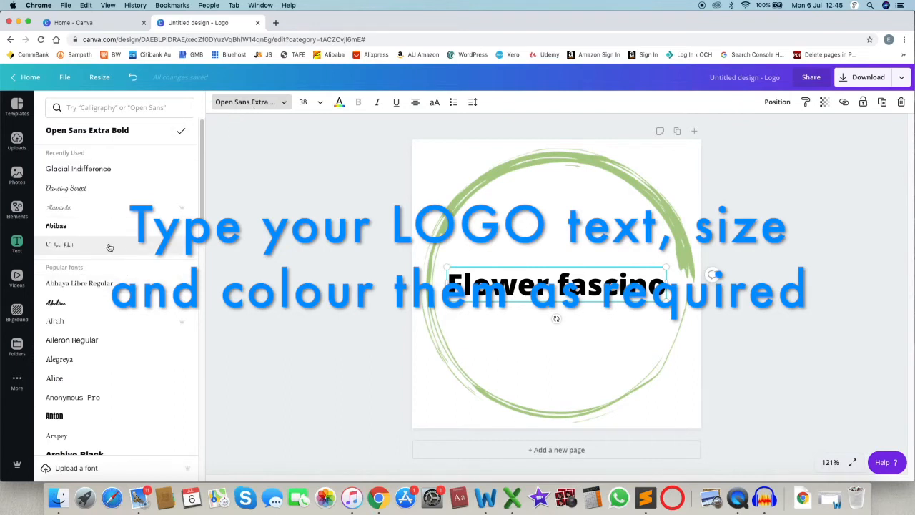
scroll(89, 304, "down", 1)
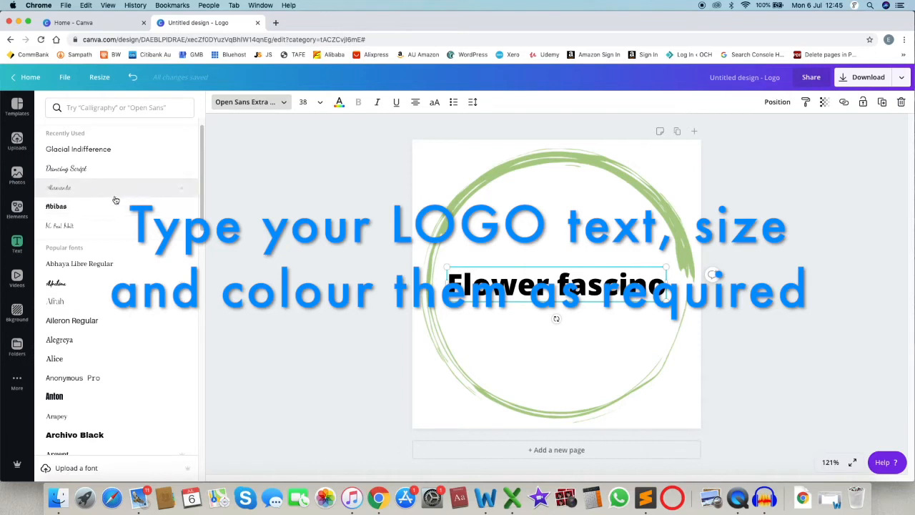
left_click(79, 188)
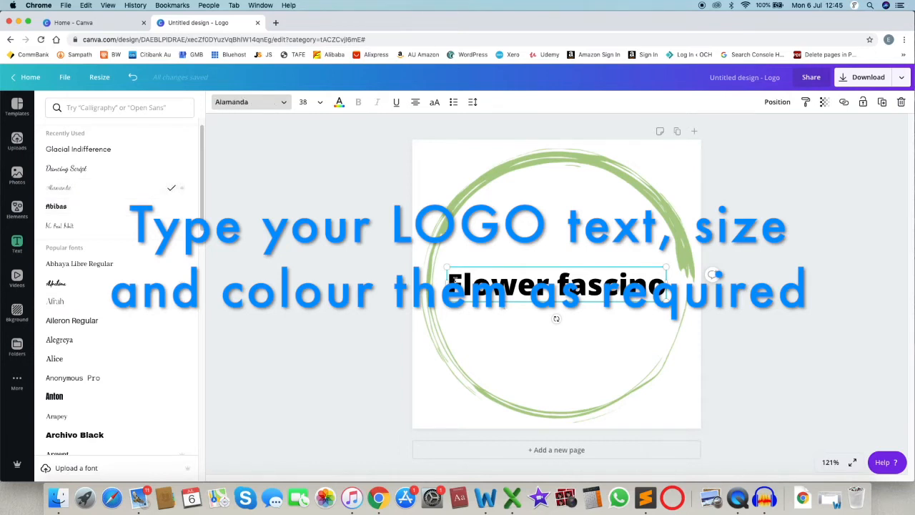
left_click_drag(449, 285, 666, 285)
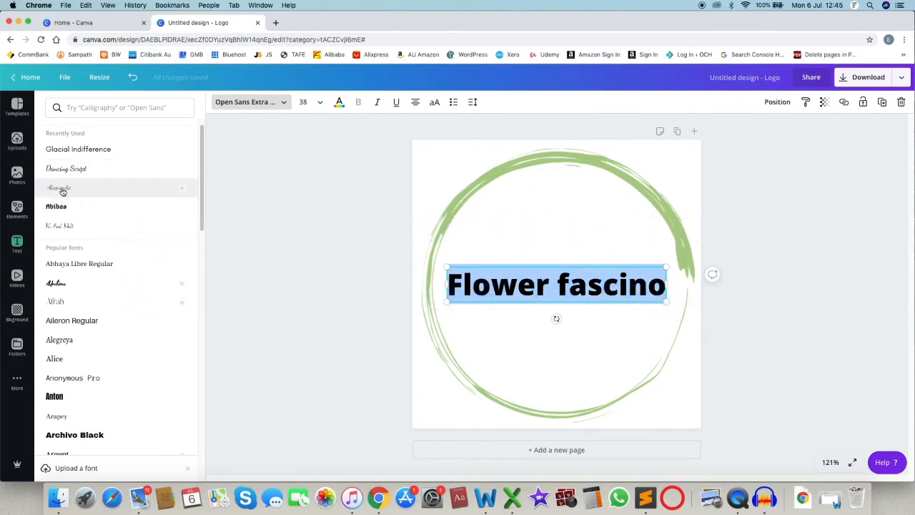
left_click(62, 189)
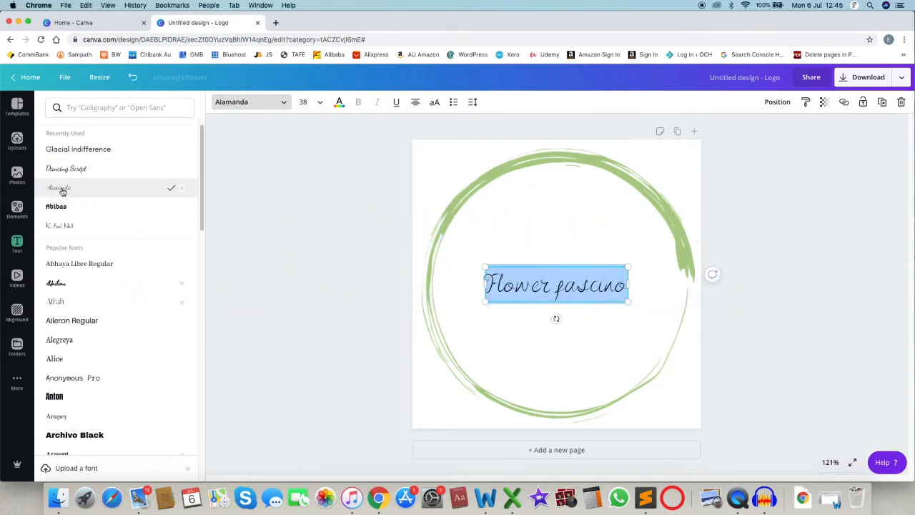
left_click(57, 284)
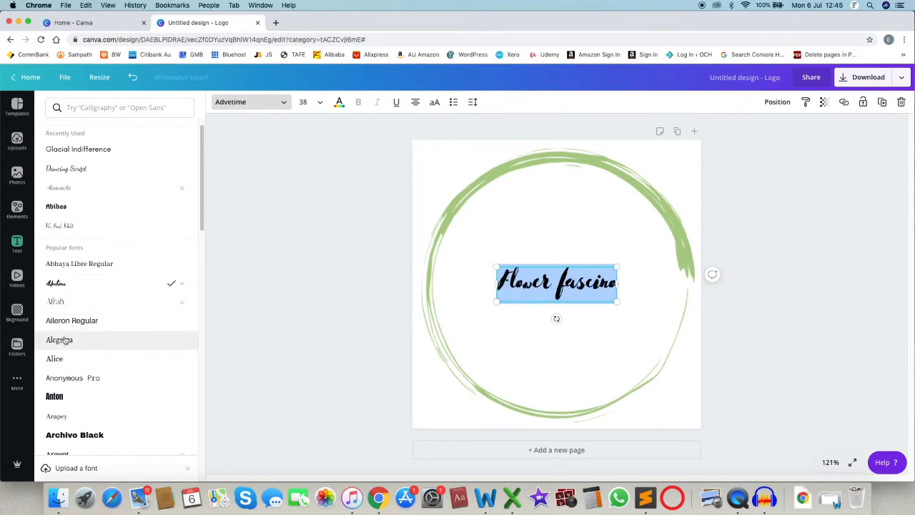
left_click(56, 359)
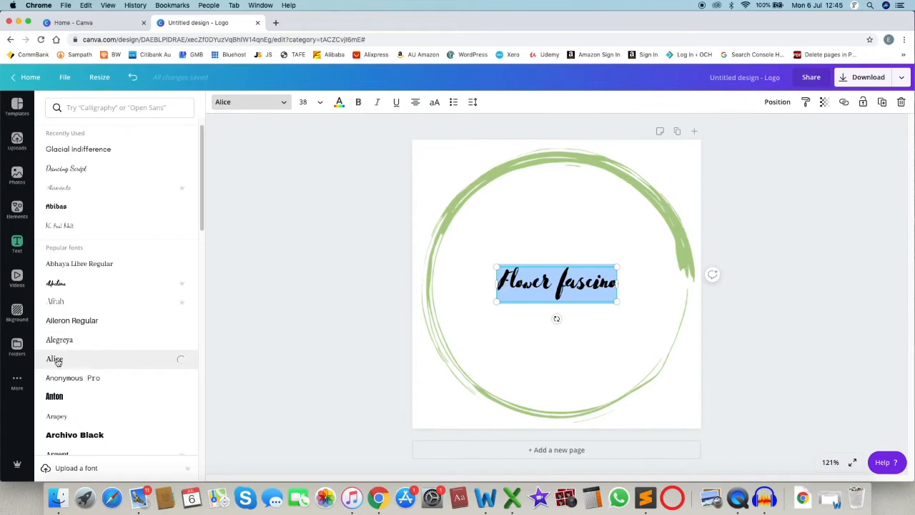
left_click(65, 169)
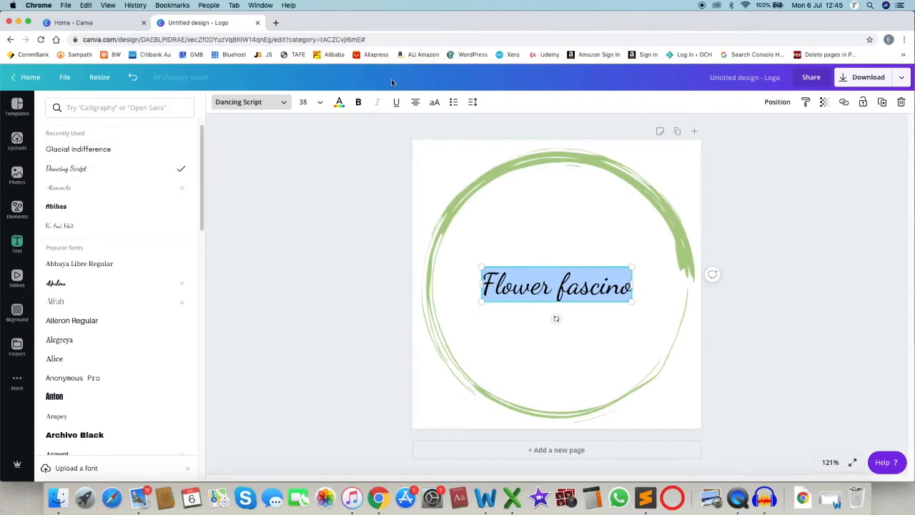
Make the heading bold and widen its text box to about 290 so the text fits on one line.
left_click(359, 102)
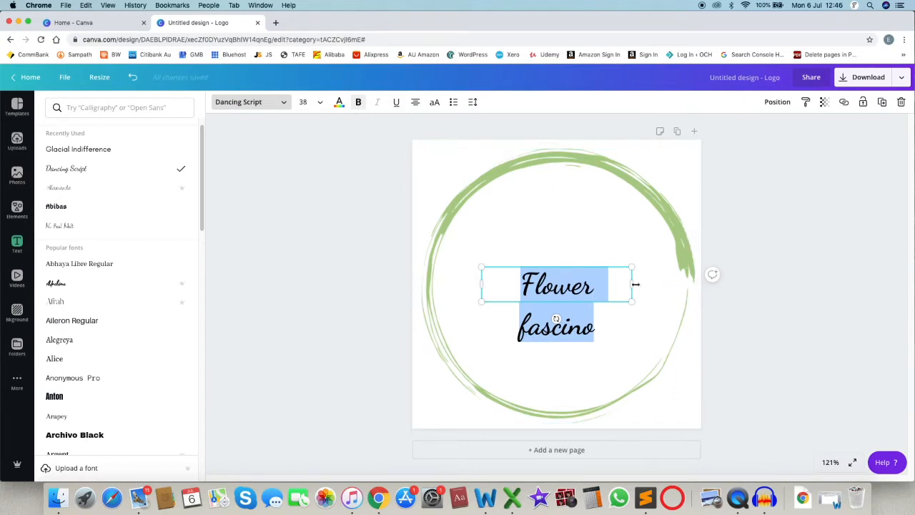
left_click_drag(636, 284, 653, 284)
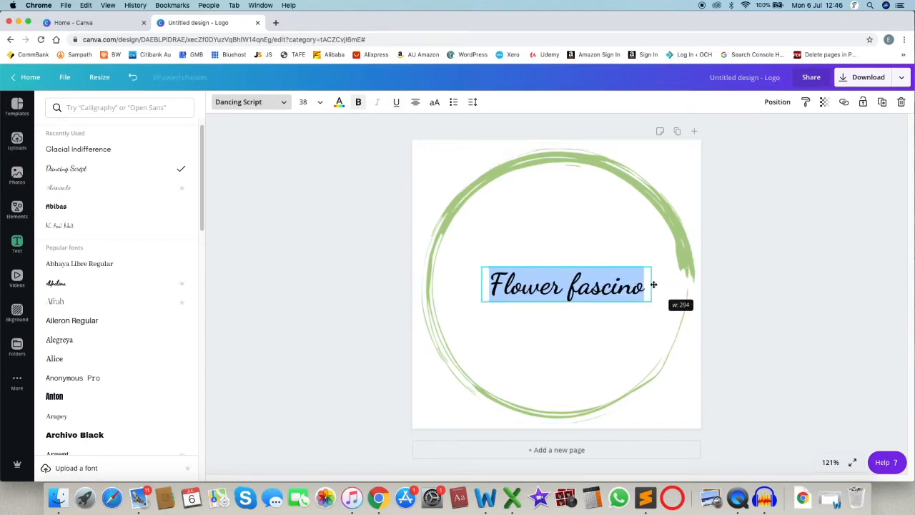
left_click_drag(653, 283, 652, 284)
Try size 42 for the heading, settle on 56, and widen its text box so the text fits on one line.
left_click(320, 104)
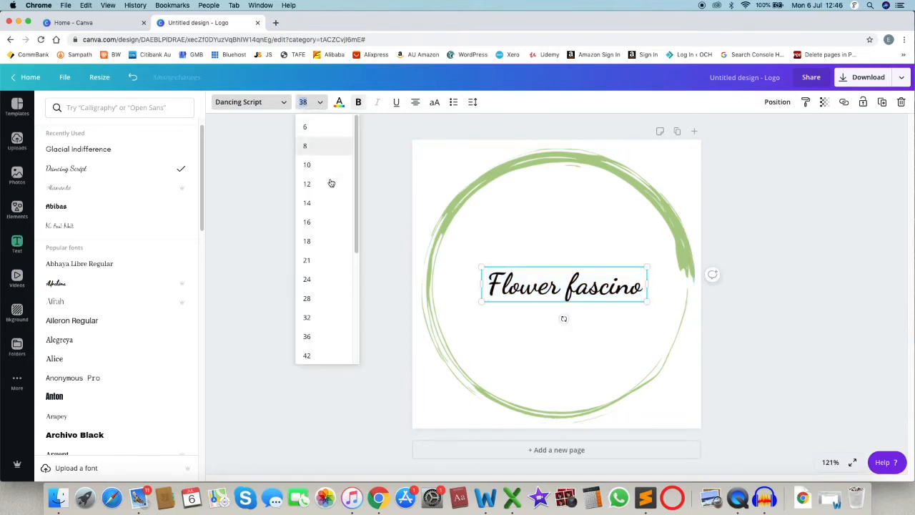
left_click(308, 354)
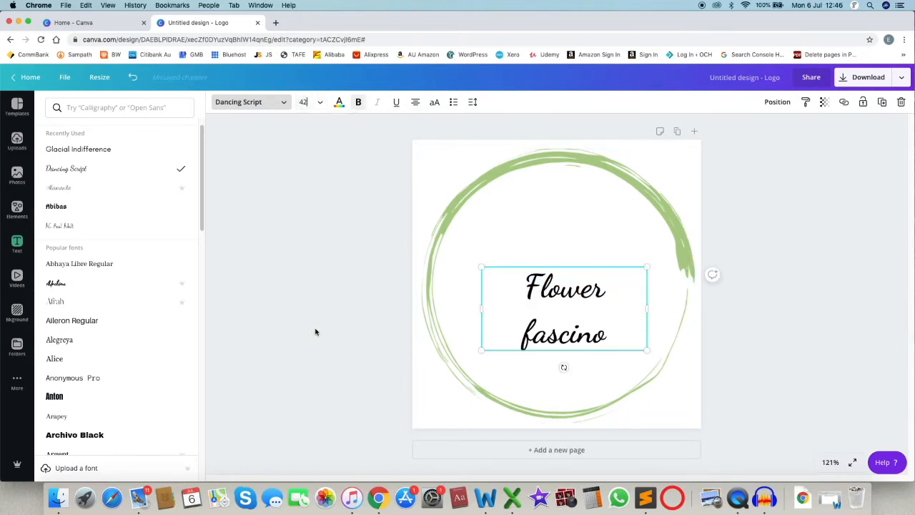
left_click(321, 103)
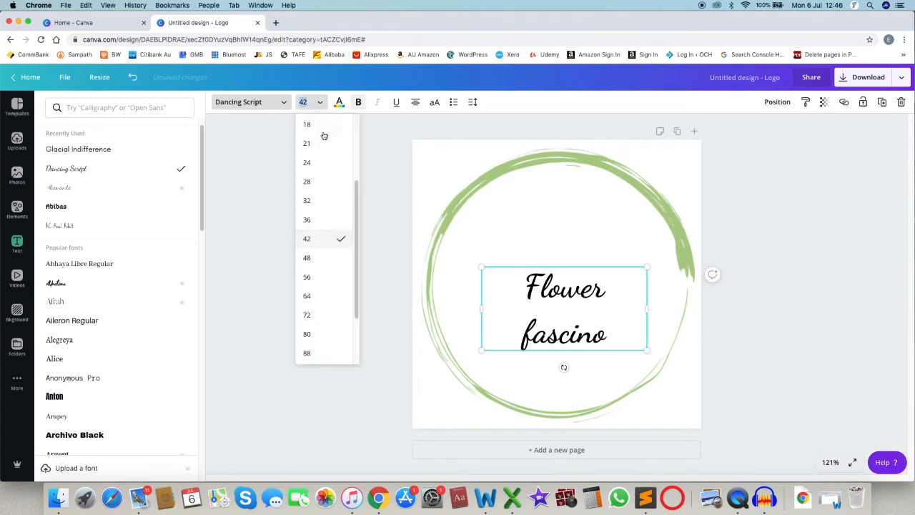
left_click(314, 277)
left_click_drag(648, 323, 728, 323)
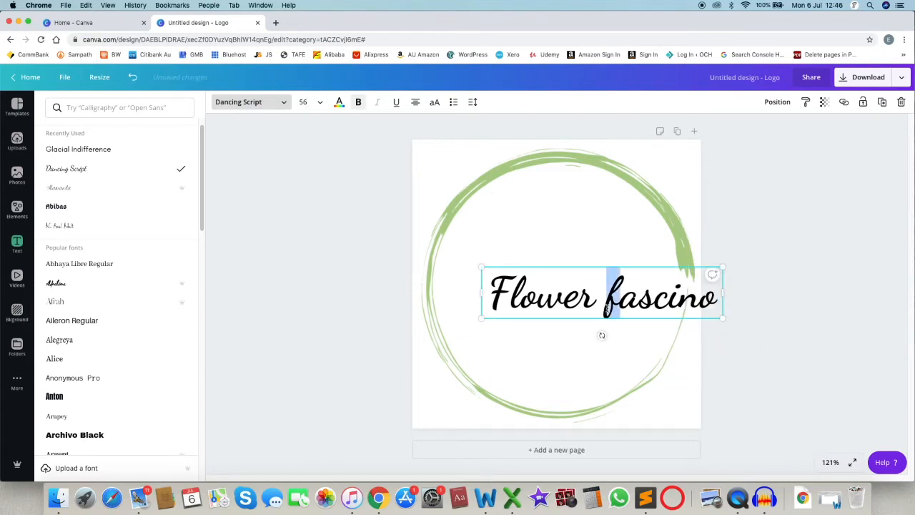
left_click(639, 343)
Move the heading to the horizontal middle of the circle, slightly above its vertical centre.
left_click_drag(595, 294, 564, 293)
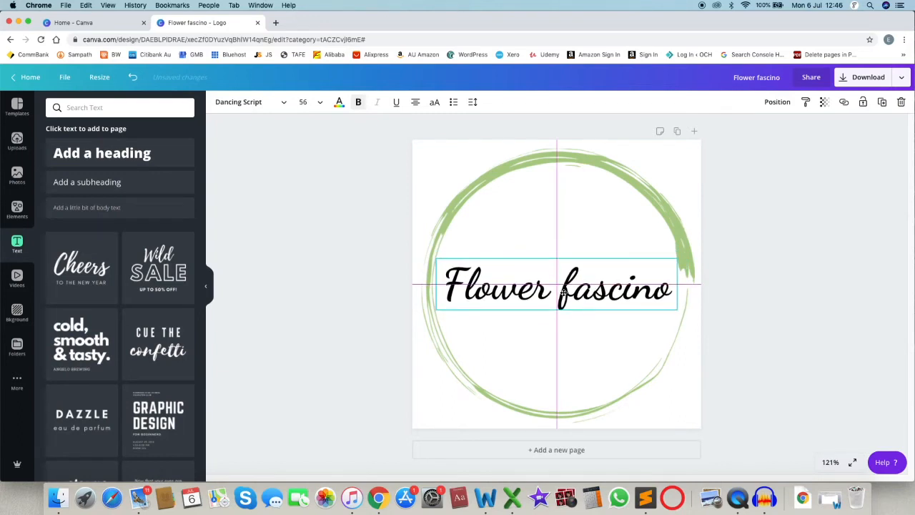
mouse_move(564, 293)
left_mouse_down()
mouse_move(564, 268)
mouse_move(566, 283)
left_mouse_up()
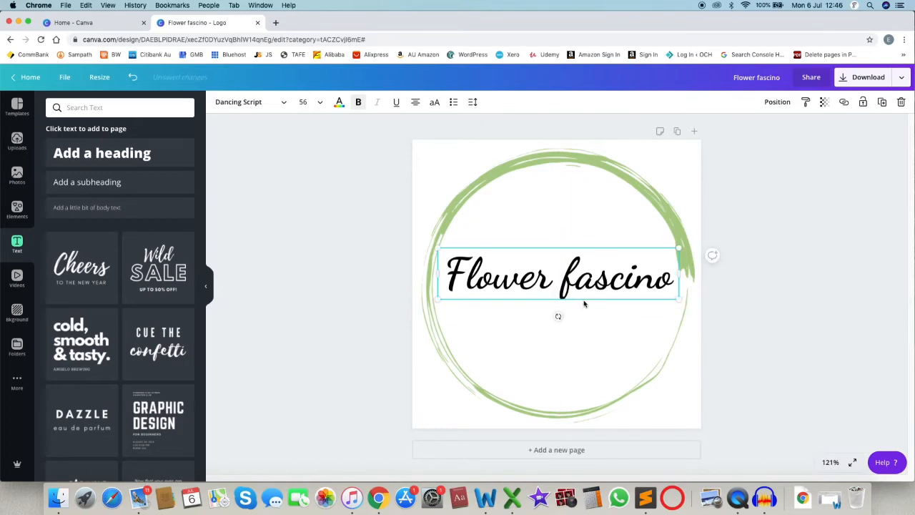
left_click(675, 365)
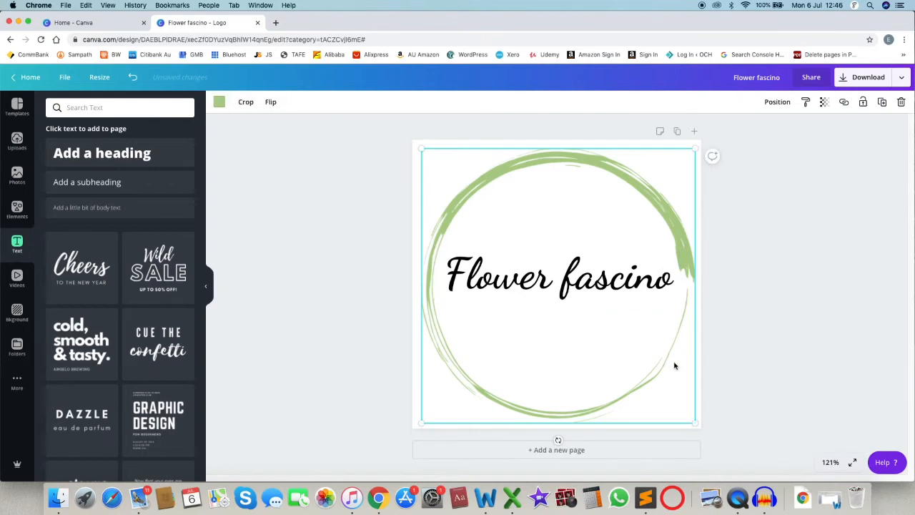
Capitalise the second word so the heading reads "Flower Fascino", and nudge the heading slightly down.
left_click(552, 280)
left_click(570, 280)
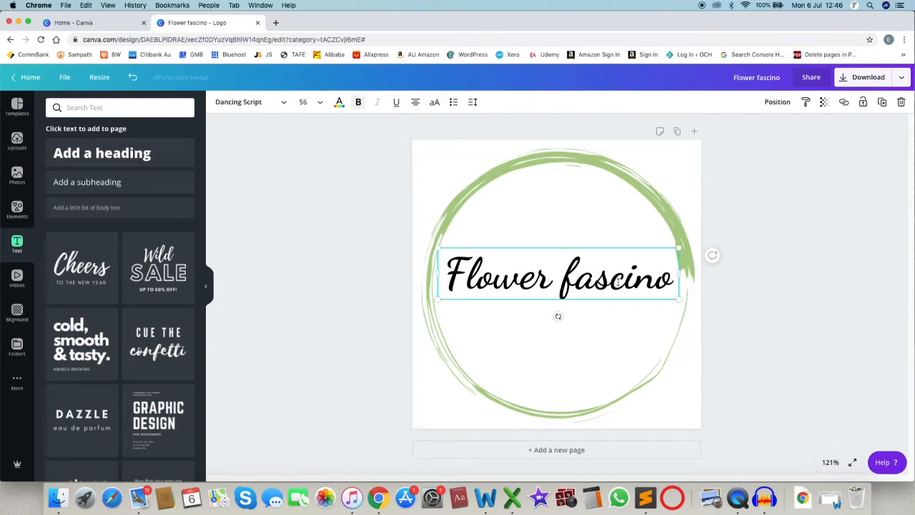
key("Delete")
type("F")
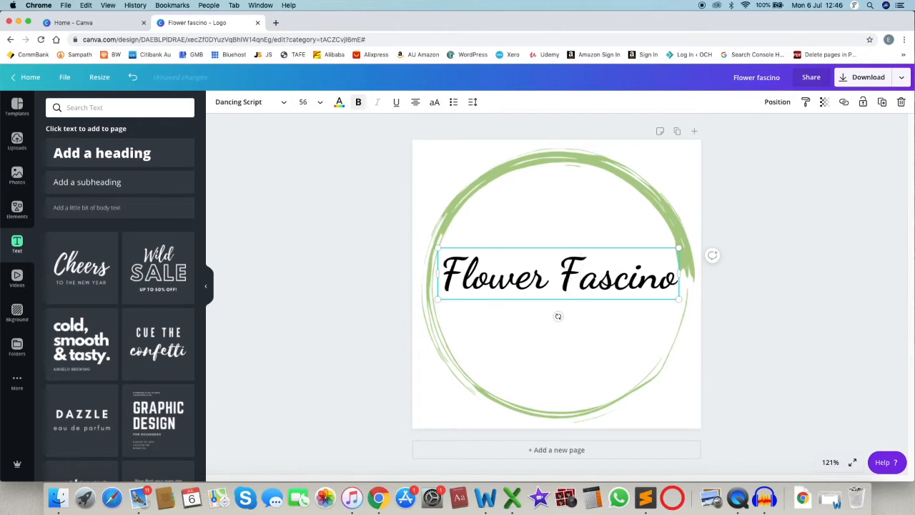
left_click(634, 325)
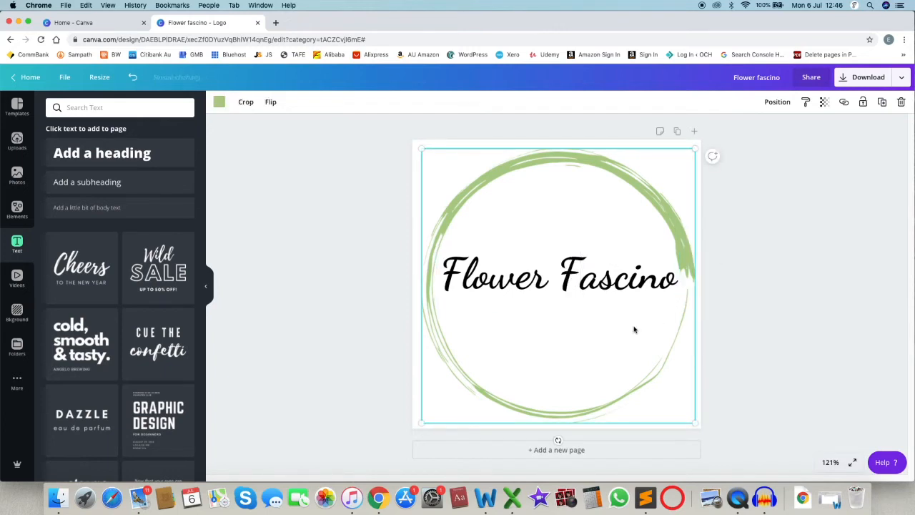
left_click(581, 284)
left_click_drag(581, 284, 576, 288)
left_click(522, 316)
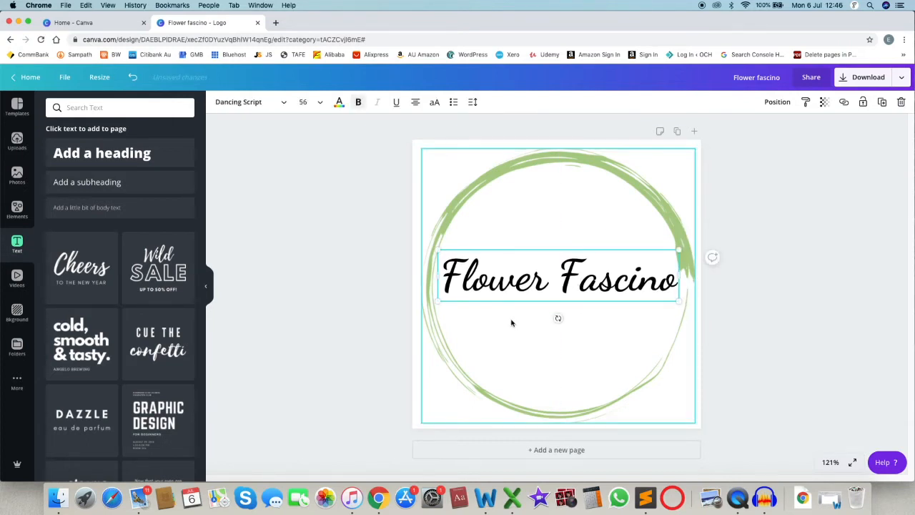
Add a subheading directly below the heading with the text "Floral Deasigns".
left_click(73, 187)
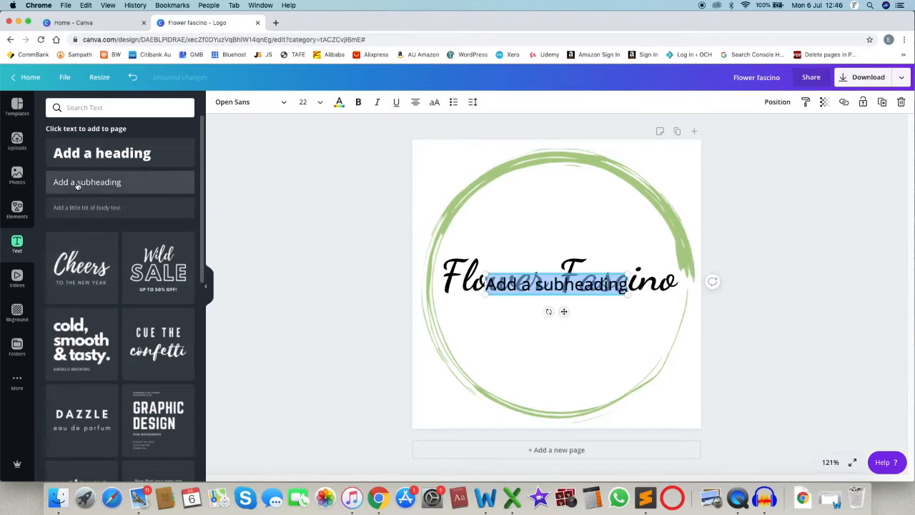
left_click(524, 286)
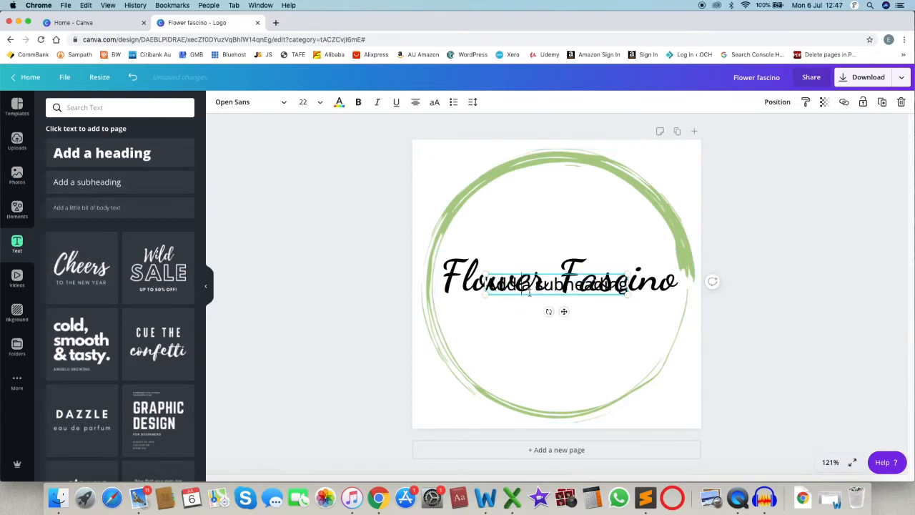
left_click_drag(564, 313, 564, 328)
left_click_drag(487, 302, 597, 303)
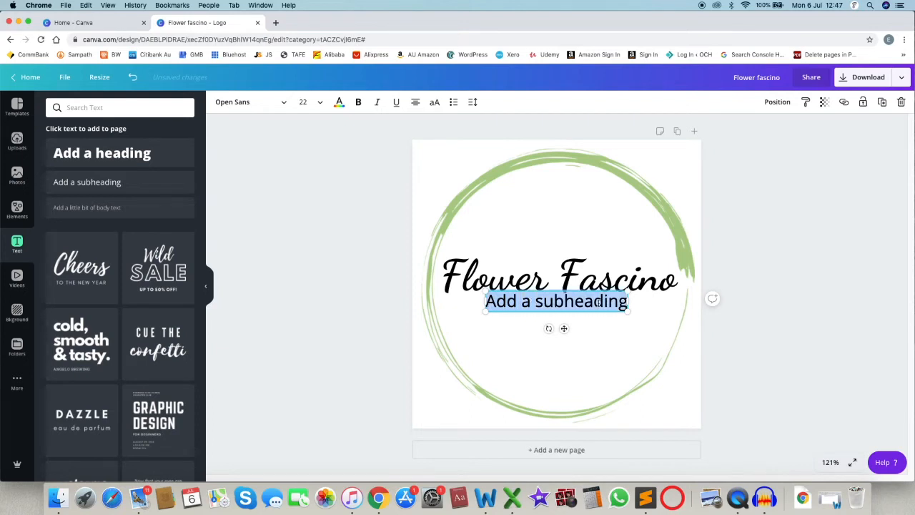
type("Flo")
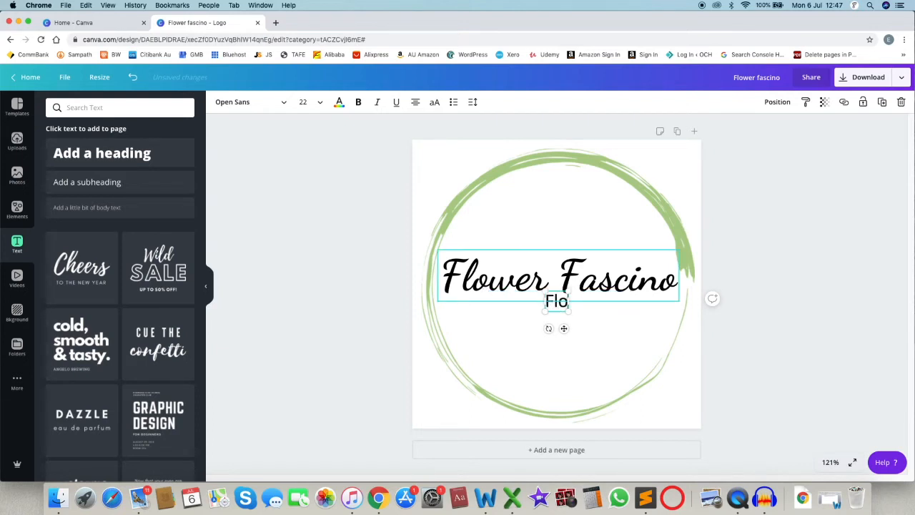
type("ral")
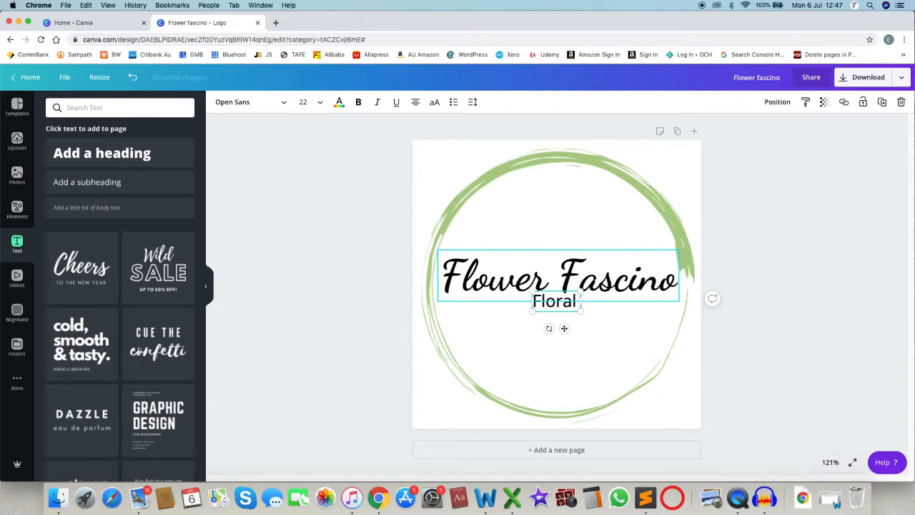
type(" Deasigns")
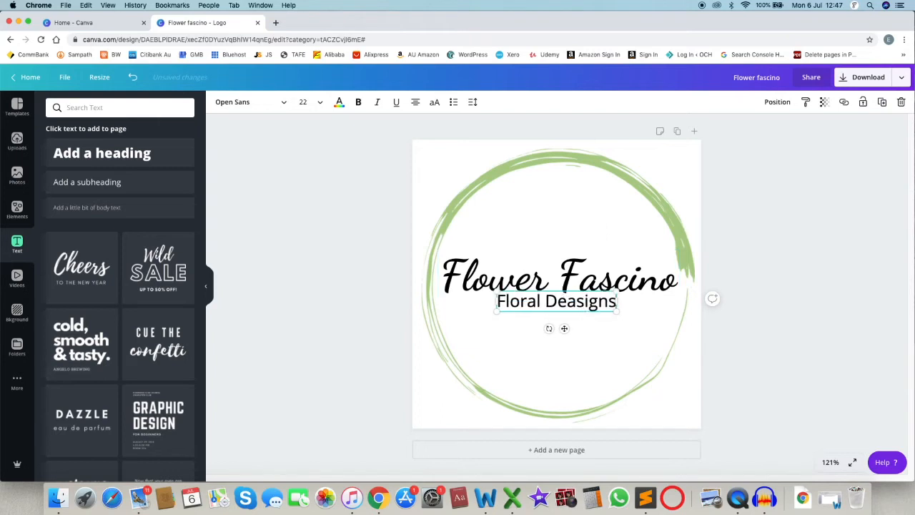
left_click(606, 341)
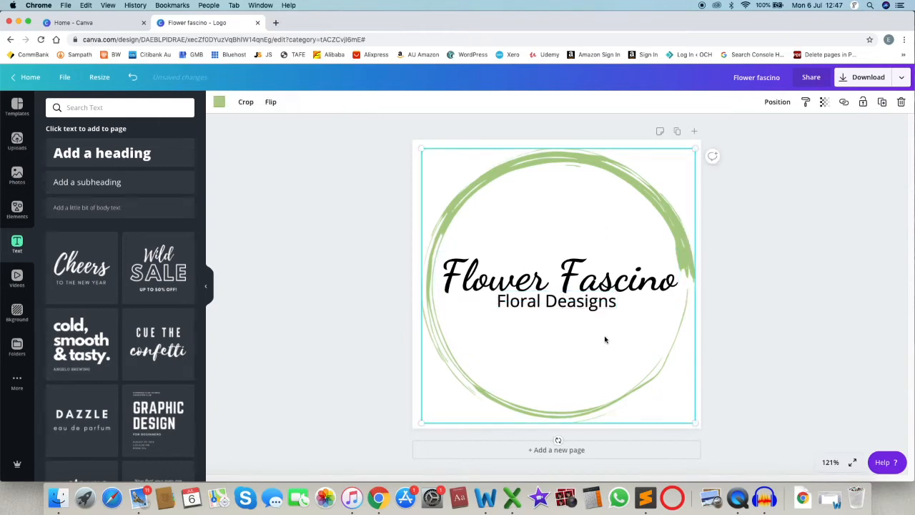
Correct the spelling of the subheading to "Floral Designs".
left_click(576, 303)
left_click_drag(576, 303, 575, 304)
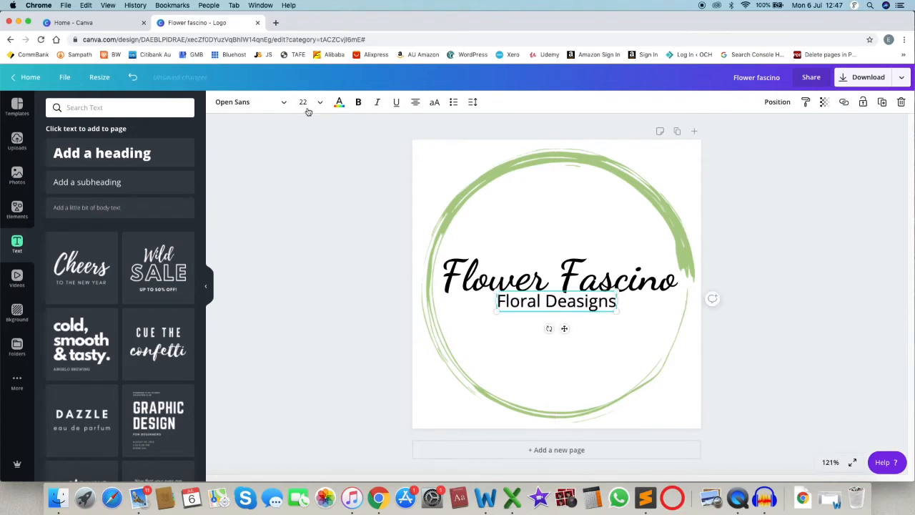
left_click(285, 105)
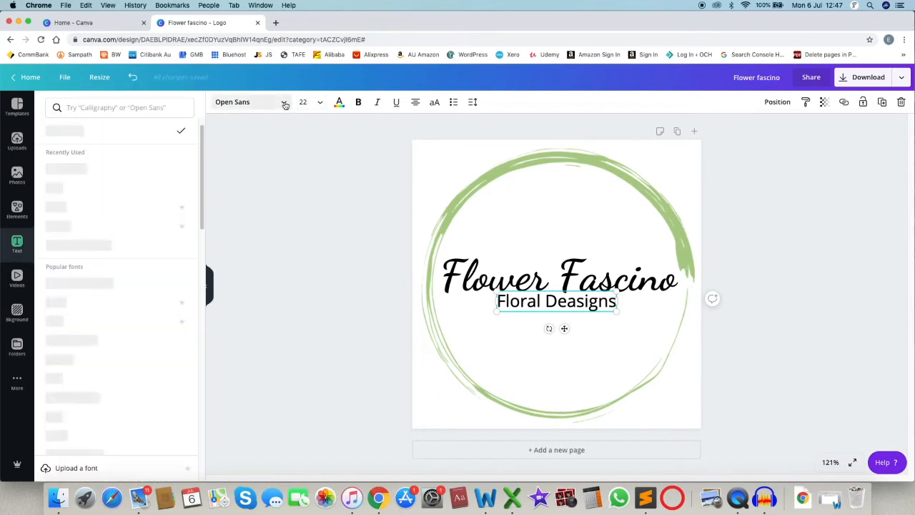
left_click(499, 301)
left_click_drag(499, 301, 612, 303)
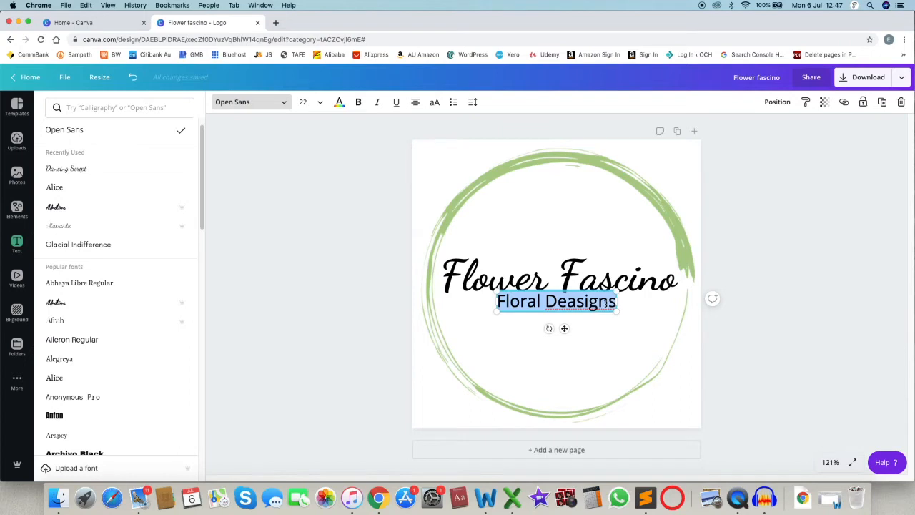
left_click(577, 302)
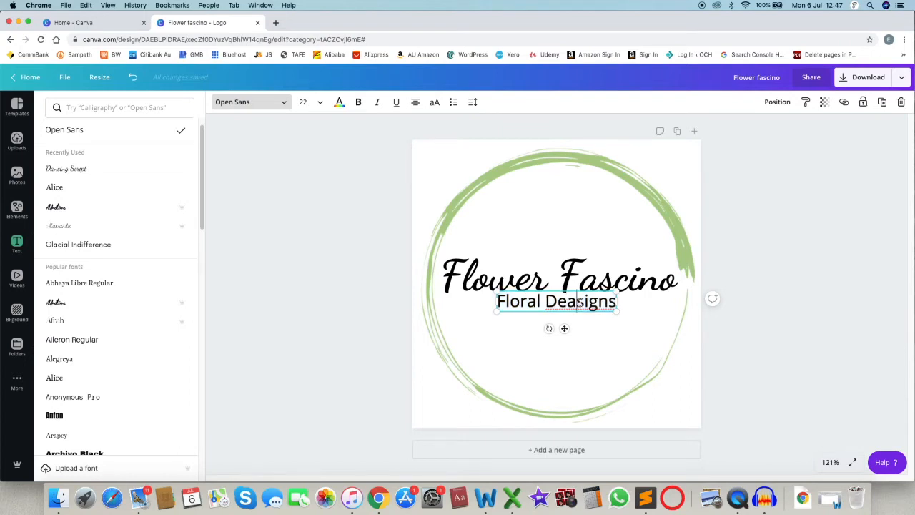
key("BackSpace")
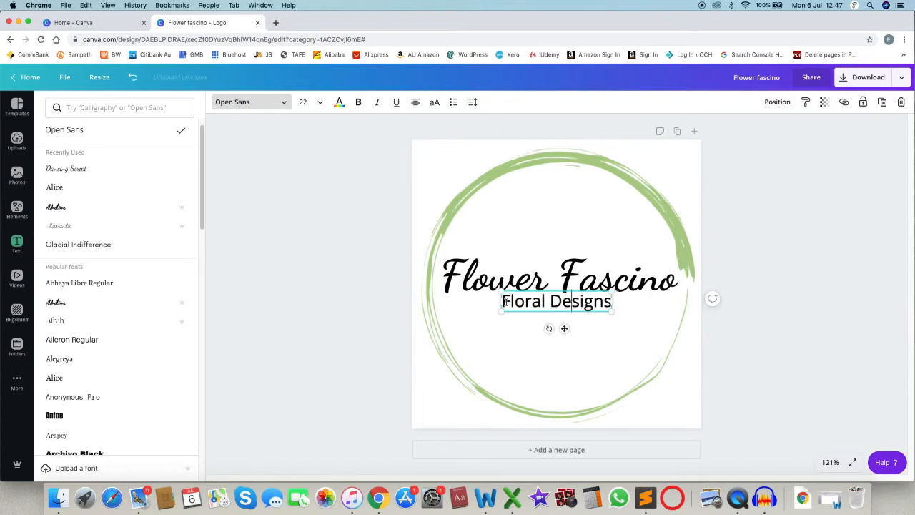
Set the whole subheading in the Glacial Indifference font at size 24.
left_click_drag(504, 302, 612, 302)
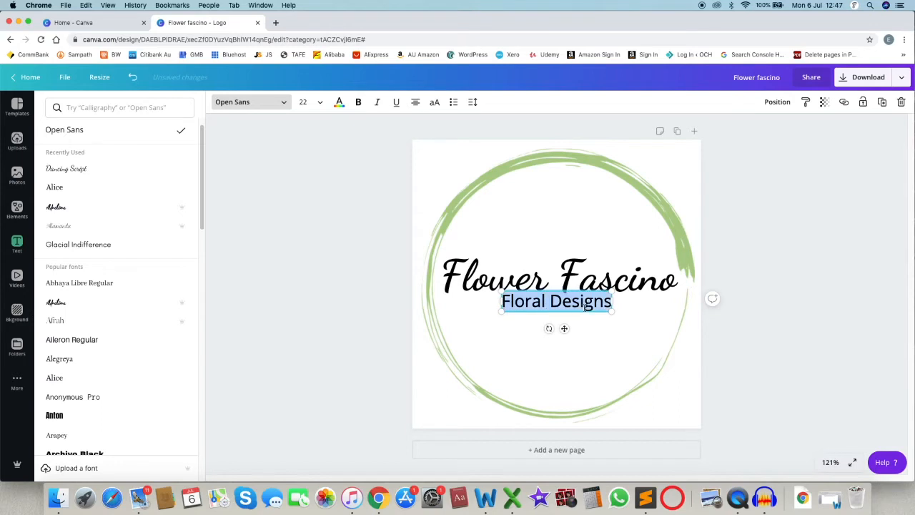
left_click(280, 105)
left_click(282, 104)
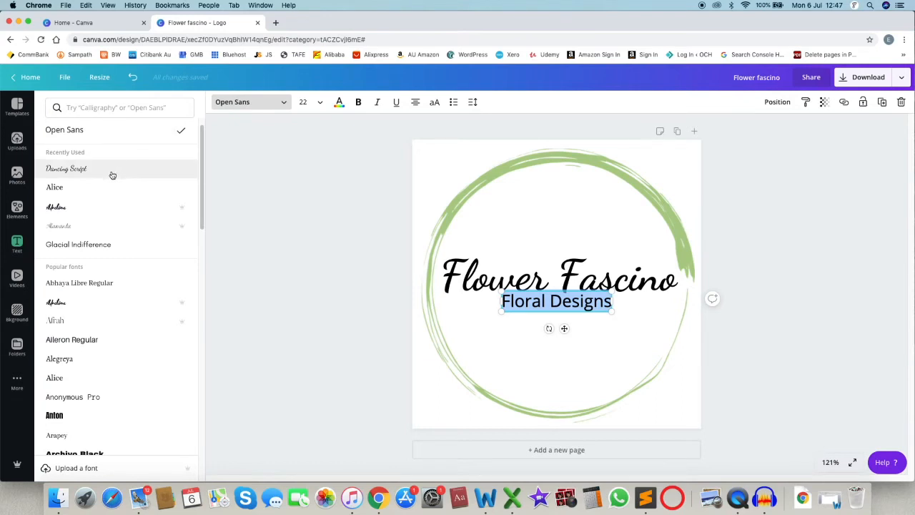
left_click(120, 250)
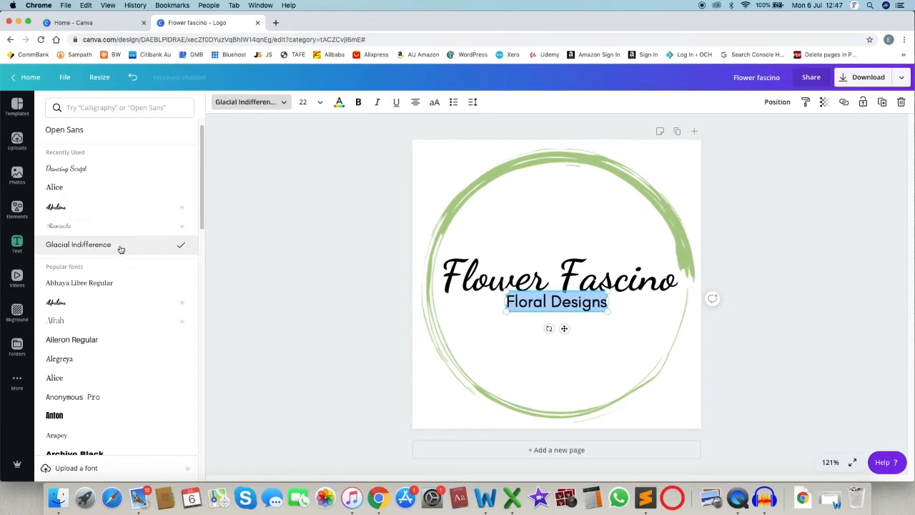
left_click(321, 105)
left_click_drag(301, 102, 308, 102)
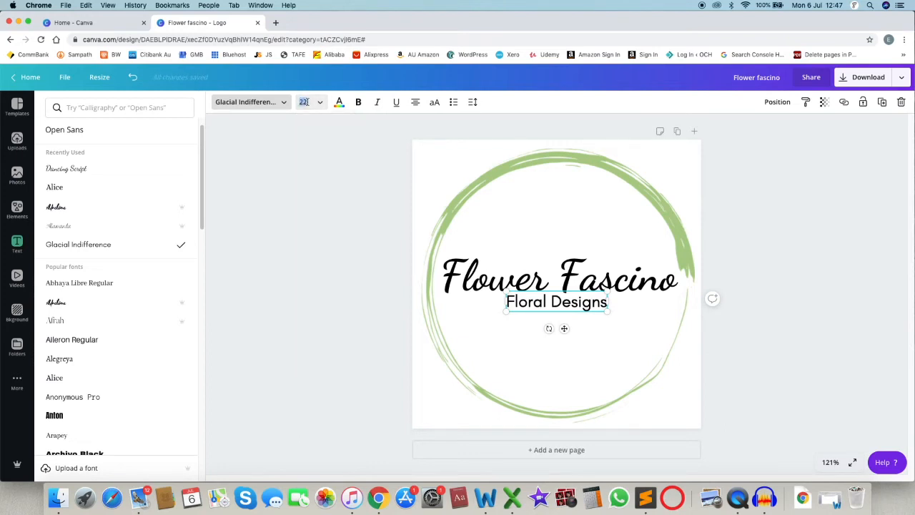
type("2")
key("Return")
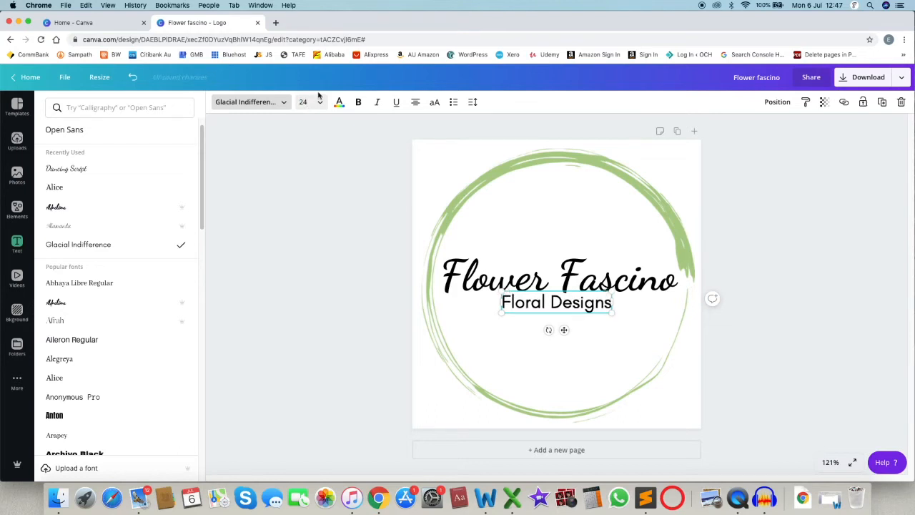
left_click(608, 325)
Move the subheading slightly down and widen its text box on both sides to about 282.
left_click_drag(586, 309, 586, 308)
left_click_drag(503, 306, 476, 306)
left_click_drag(615, 307, 640, 306)
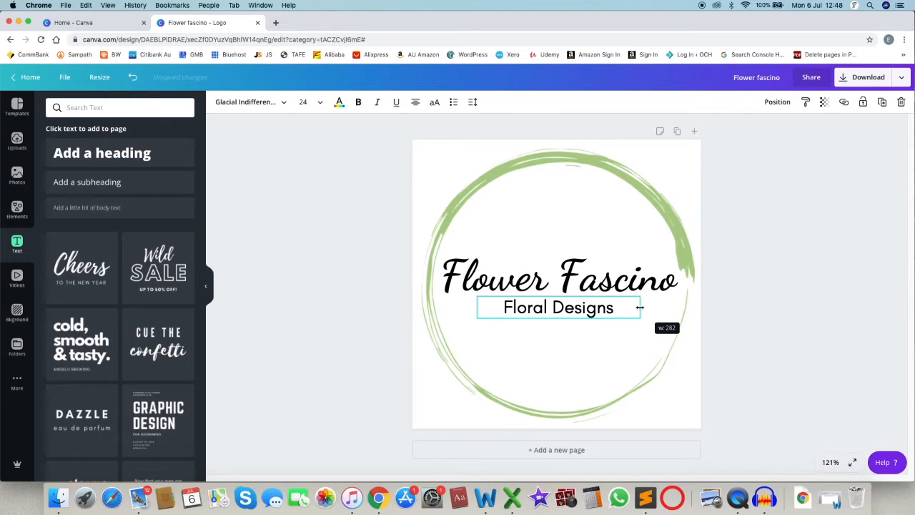
left_click_drag(640, 306, 640, 307)
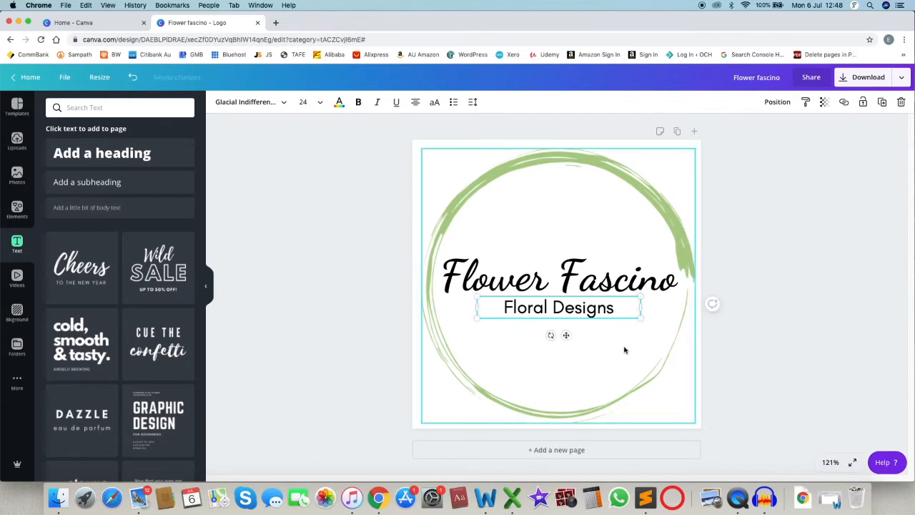
left_click(625, 350)
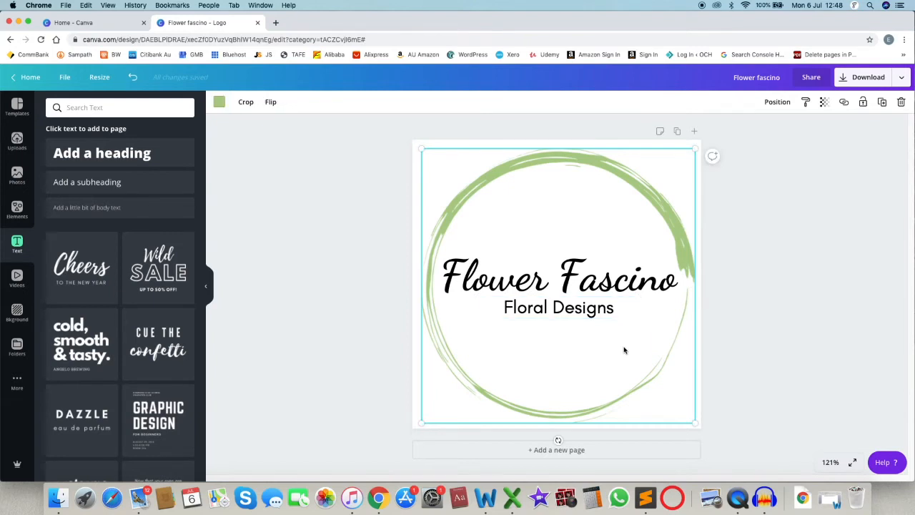
Set the "Flower Fascino" heading's text colour to the hex code #282828.
left_click(586, 280)
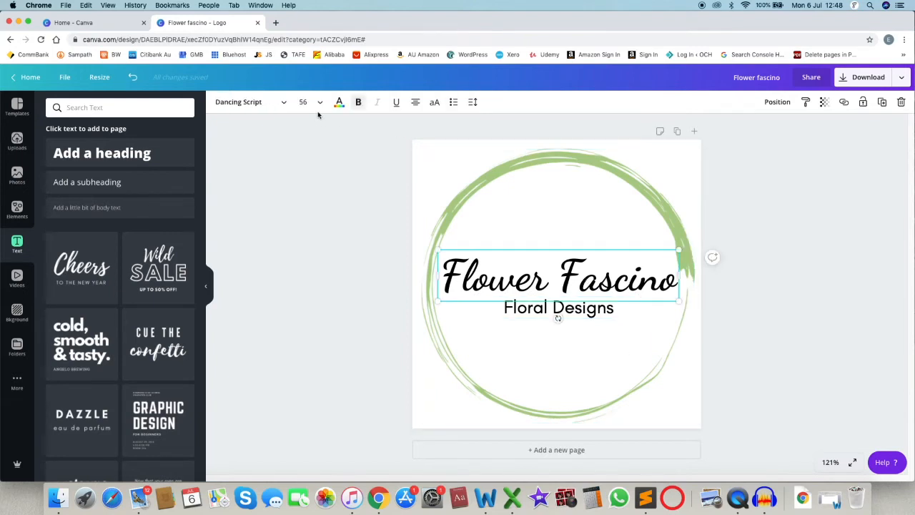
left_click(339, 102)
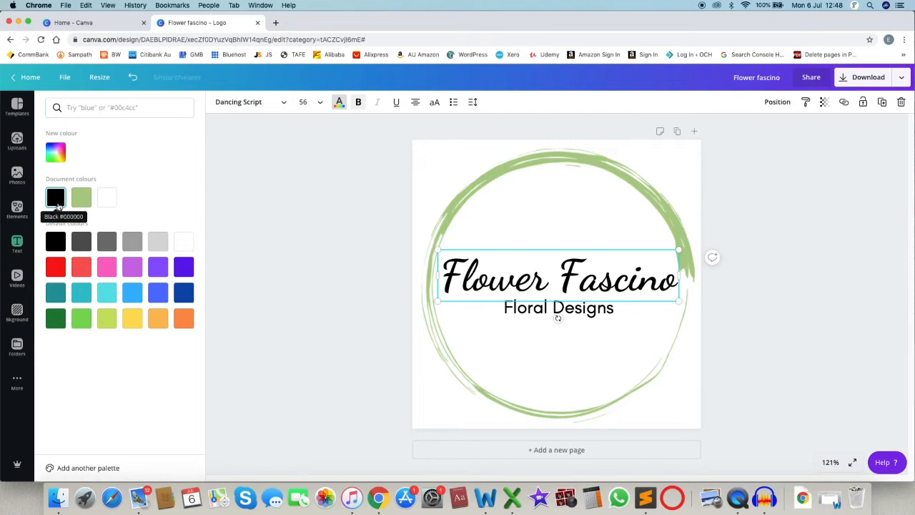
left_click(68, 109)
type("#282828")
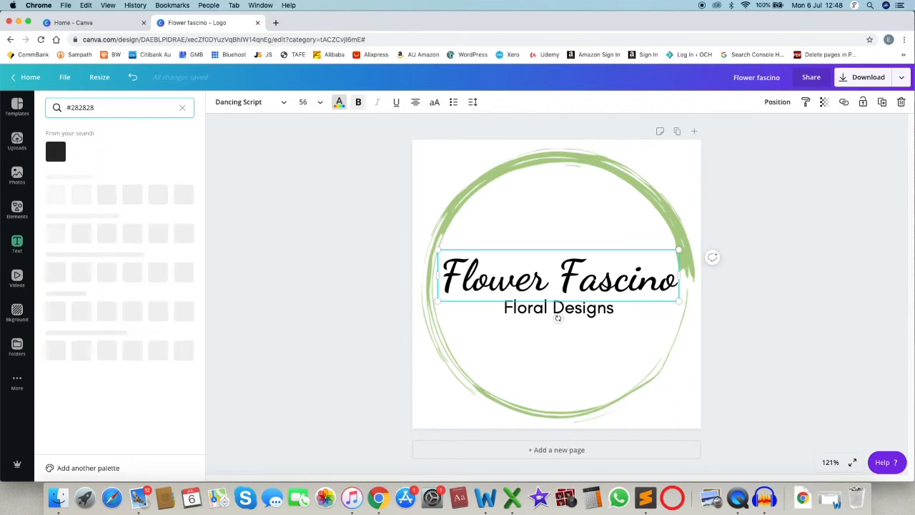
left_click(56, 153)
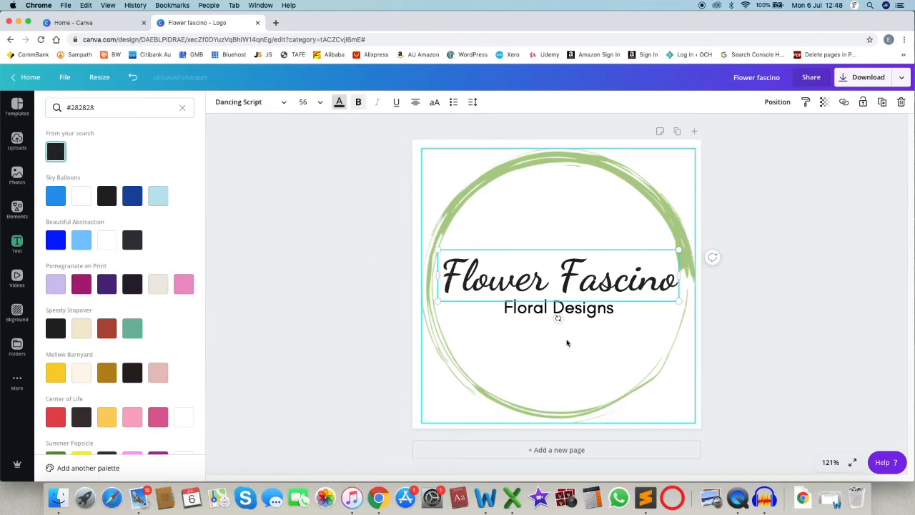
Set the "Floral Designs" subheading's text colour to the hex code #ee8a92.
left_click_drag(443, 277, 678, 281)
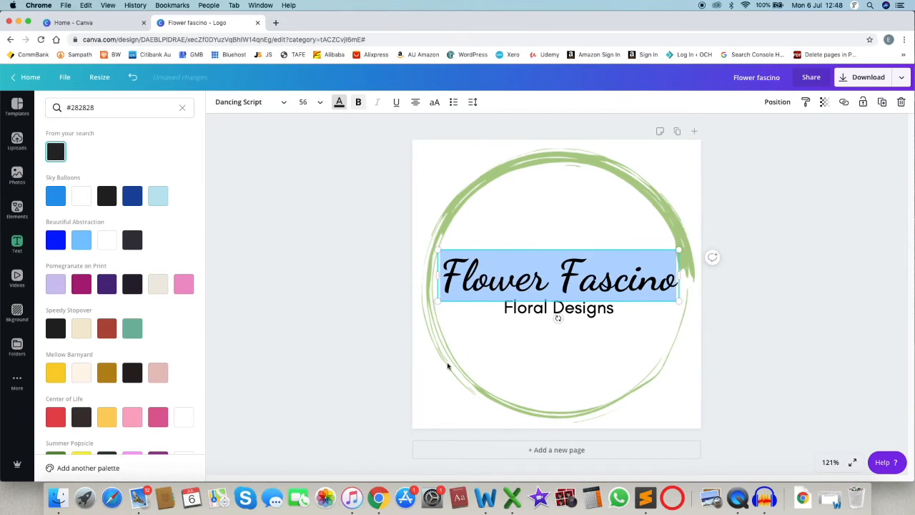
left_click(563, 356)
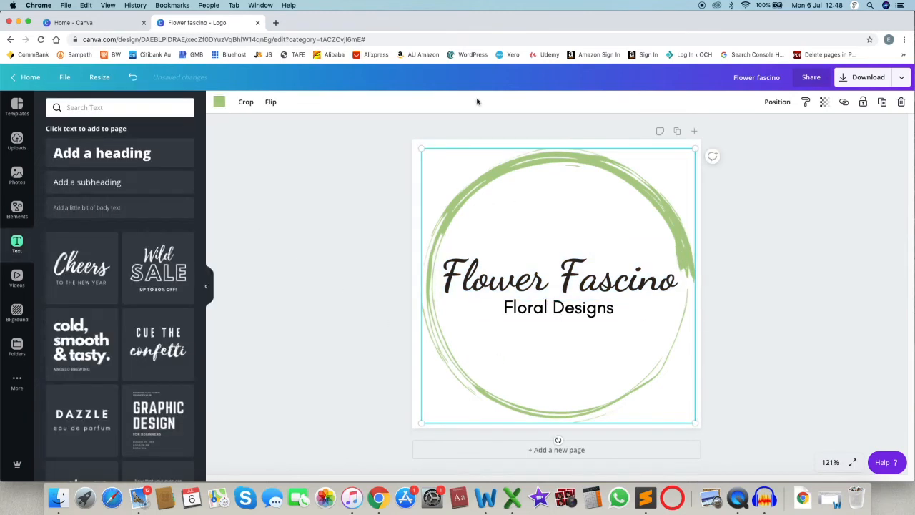
left_click(533, 308)
left_click(340, 104)
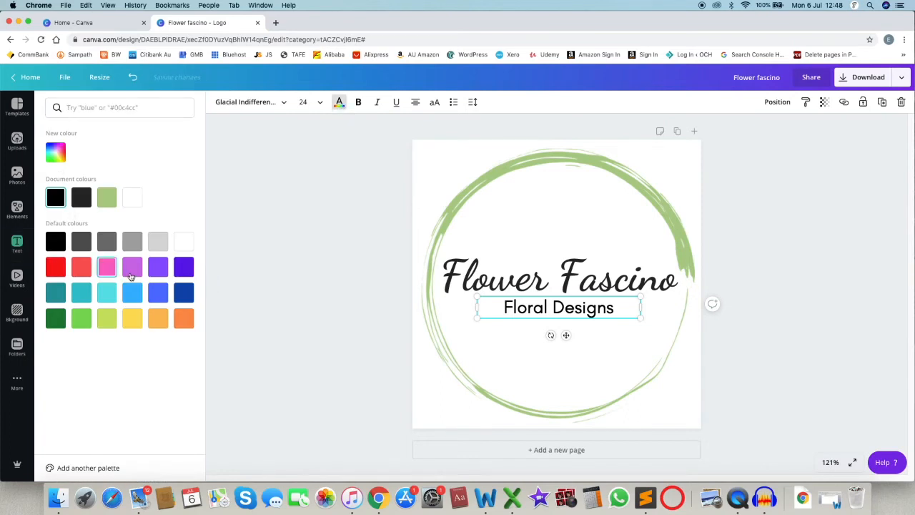
left_click(83, 107)
type("#")
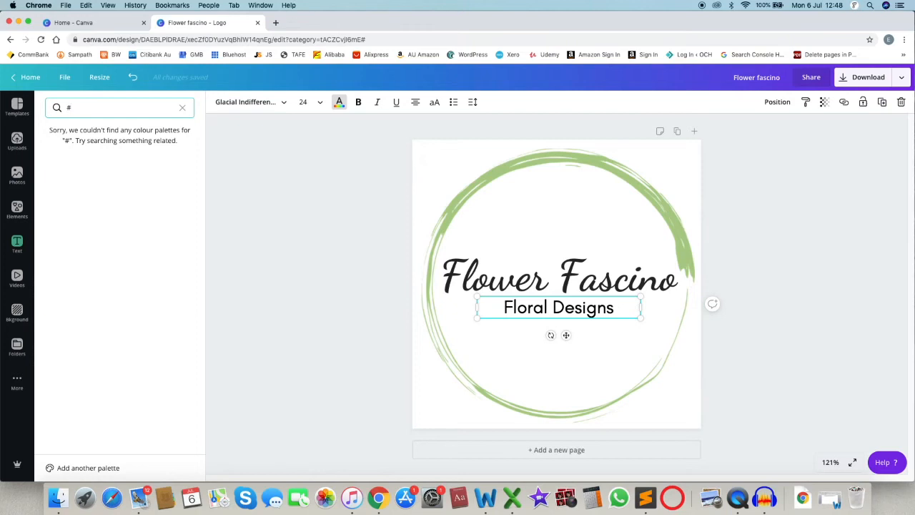
type("ee8a")
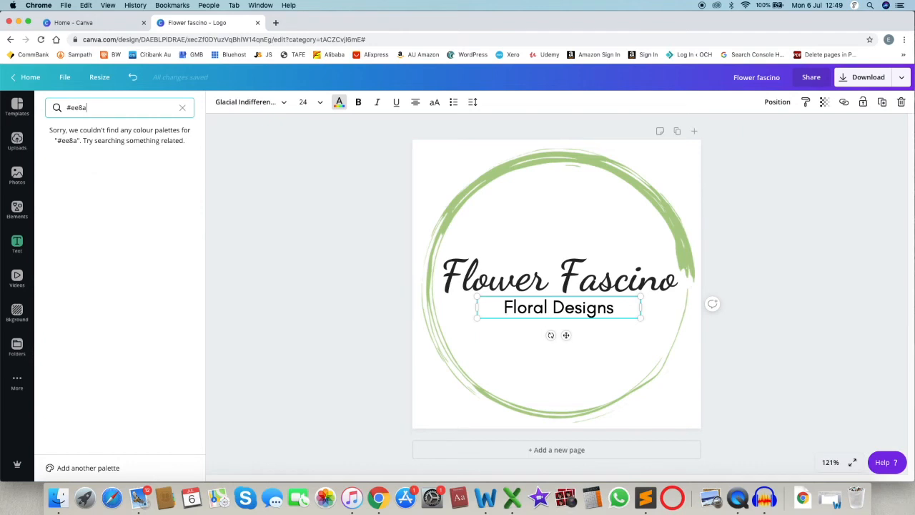
type("92")
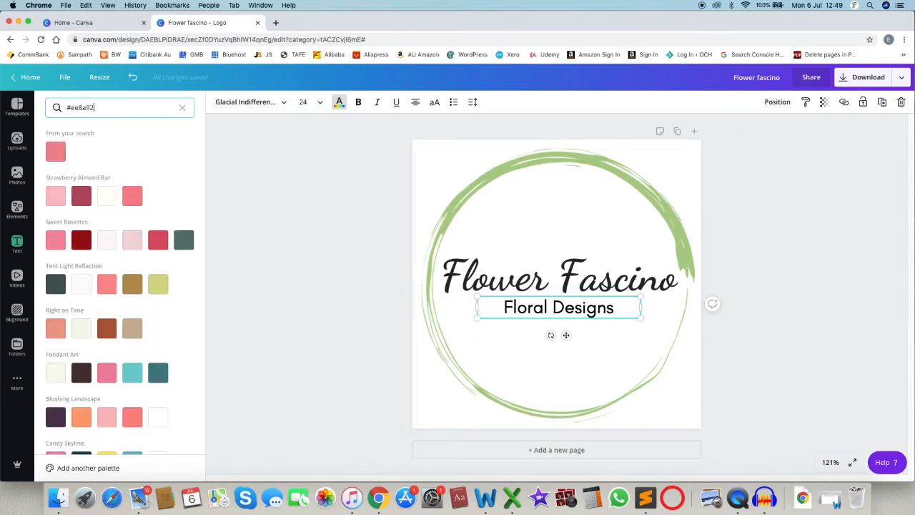
left_click(55, 150)
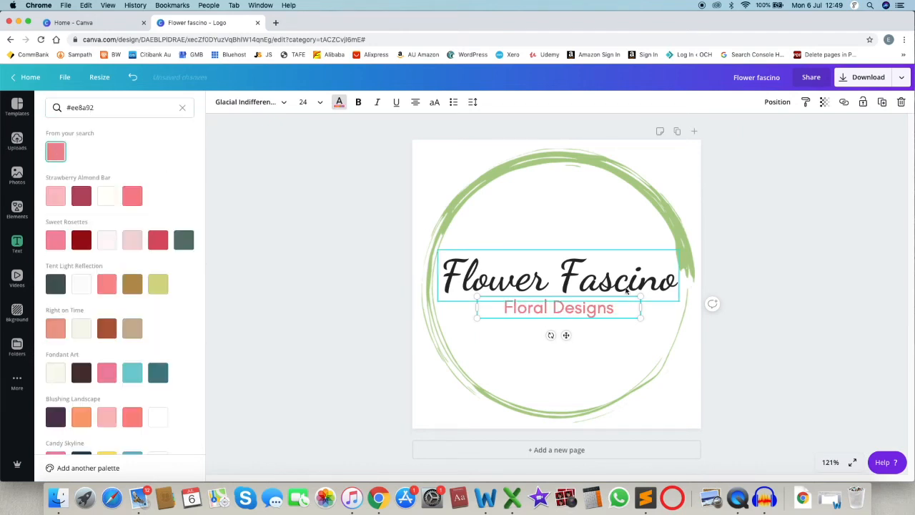
left_click(623, 343)
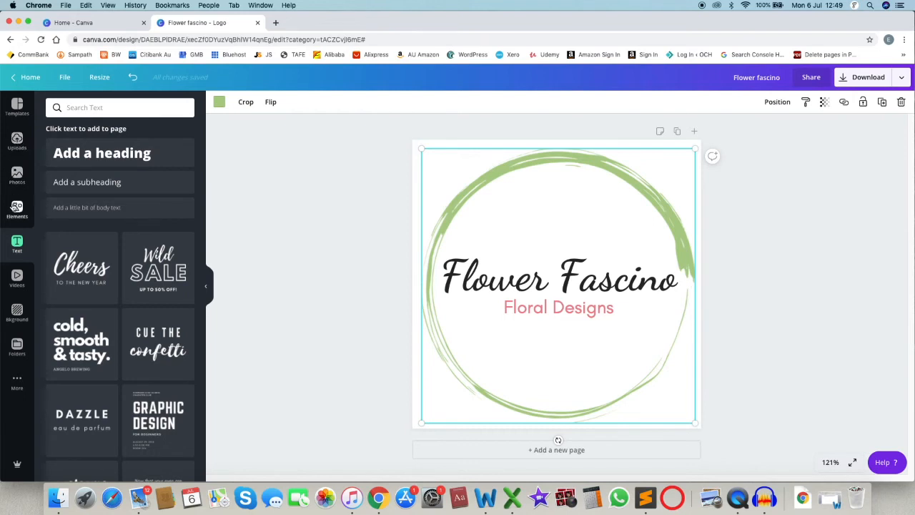
Search the elements for FLOWER and add the L-shaped corner spray with the pink flower, yellow petals and olive leaves.
left_click(16, 209)
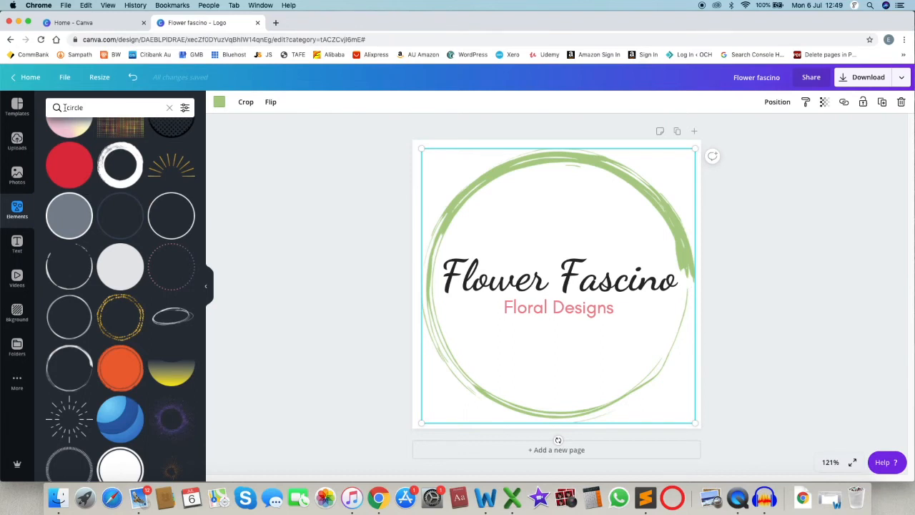
left_click(88, 108)
type("flowe")
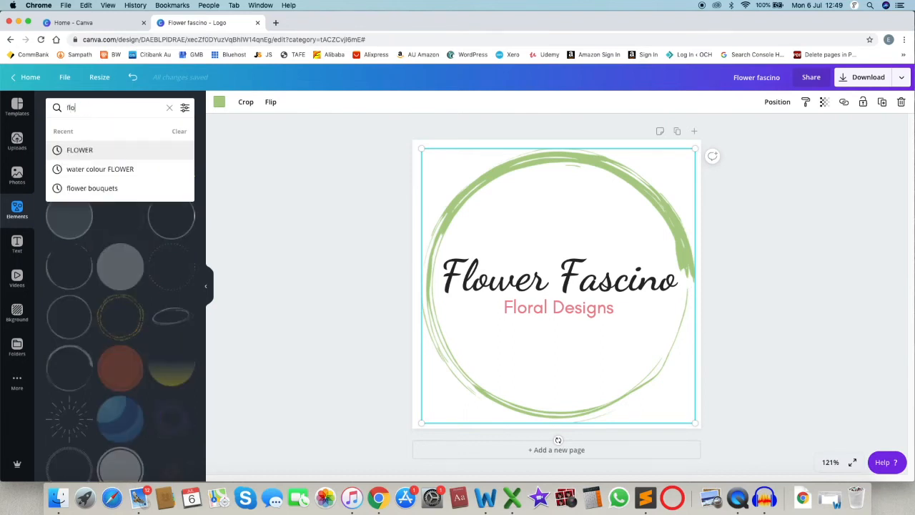
type("r")
left_click(79, 151)
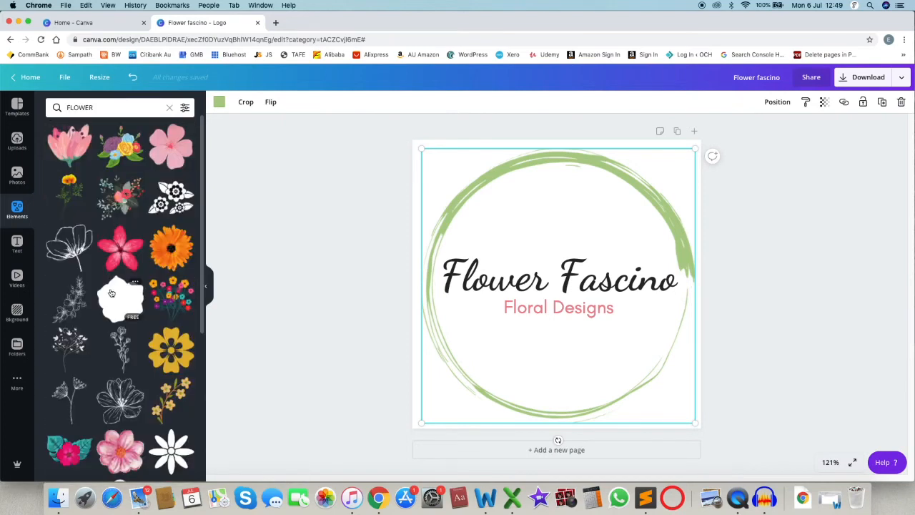
scroll(111, 294, "down", 5)
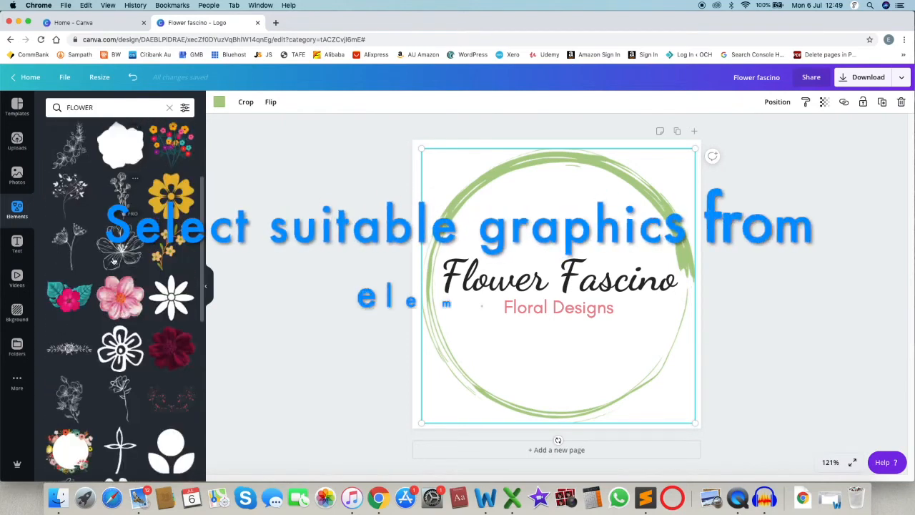
scroll(129, 361, "down", 6)
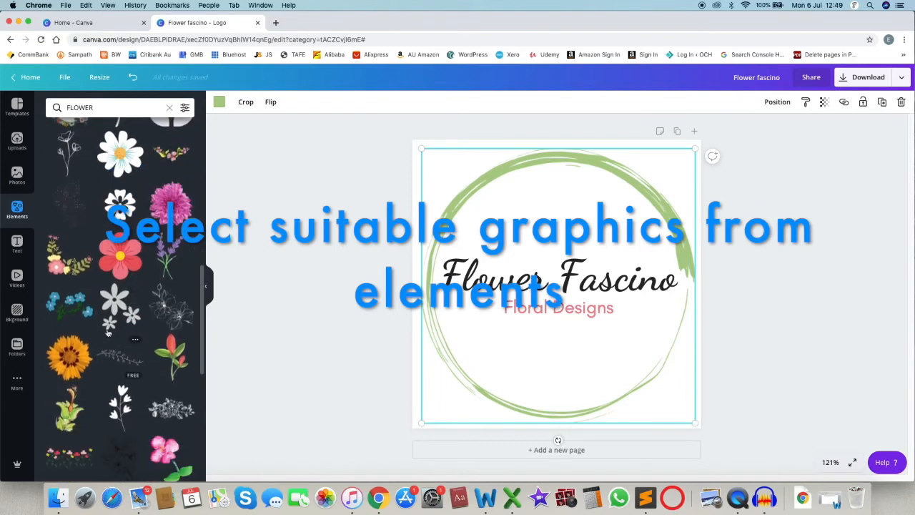
scroll(98, 324, "down", 10)
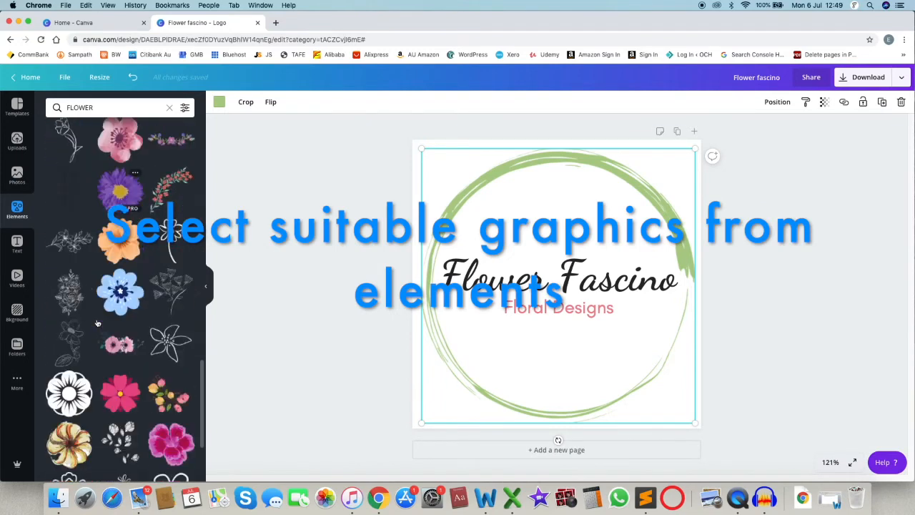
scroll(97, 324, "down", 10)
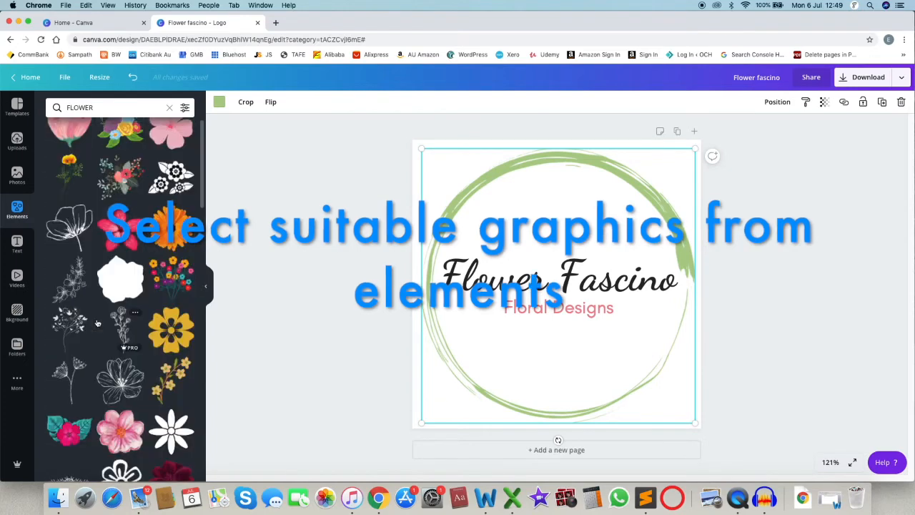
scroll(97, 324, "down", 7)
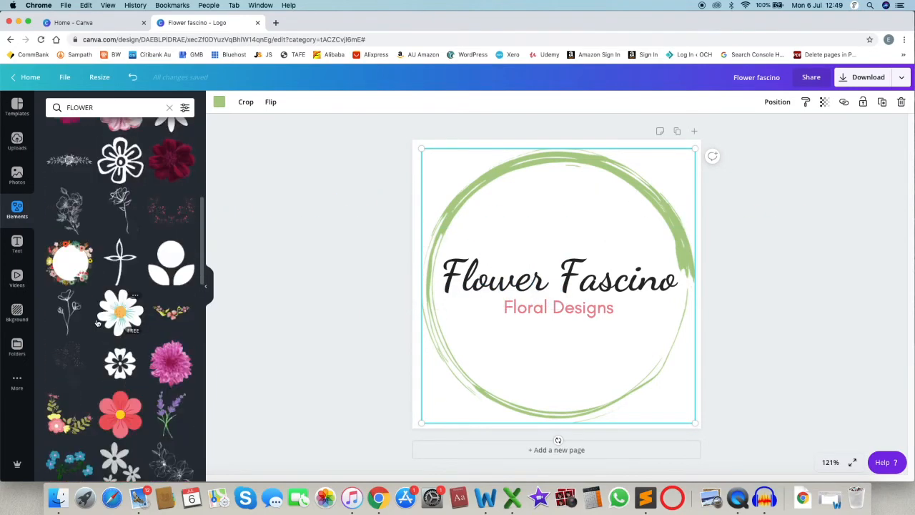
left_click(59, 427)
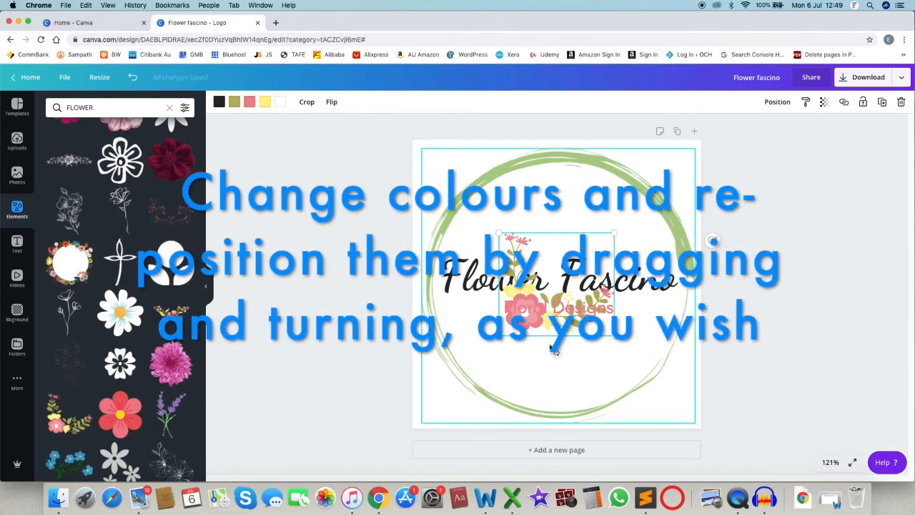
Rotate the floral spray anticlockwise into a V shape and place it over the lower-right part of the green circle.
left_click_drag(515, 330, 521, 386)
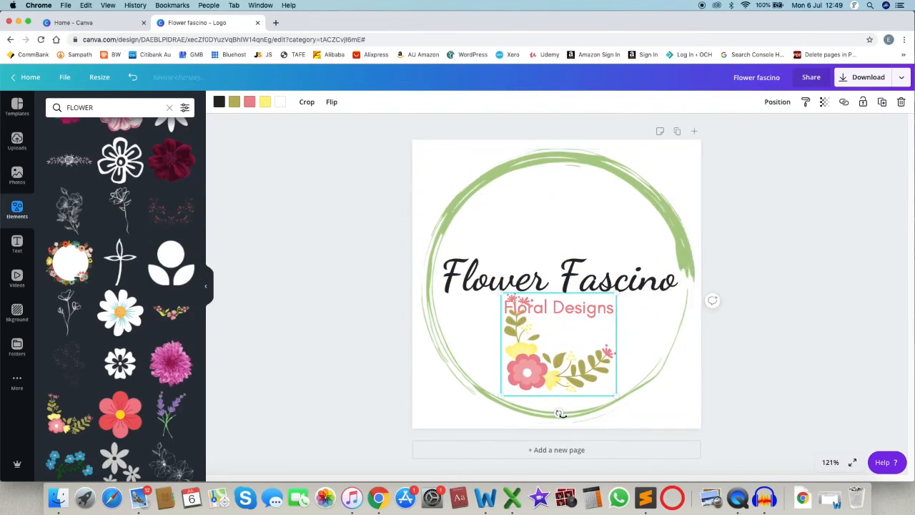
left_click_drag(559, 414, 631, 375)
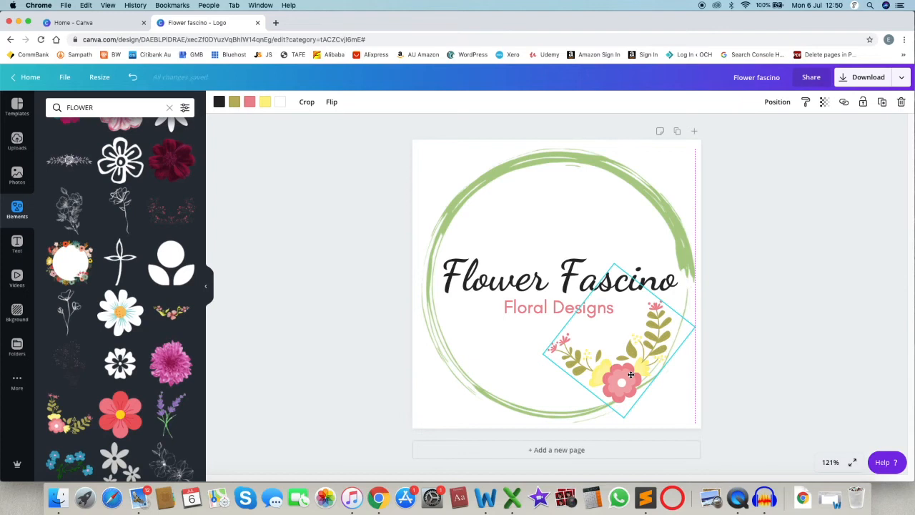
left_click_drag(630, 374, 630, 375)
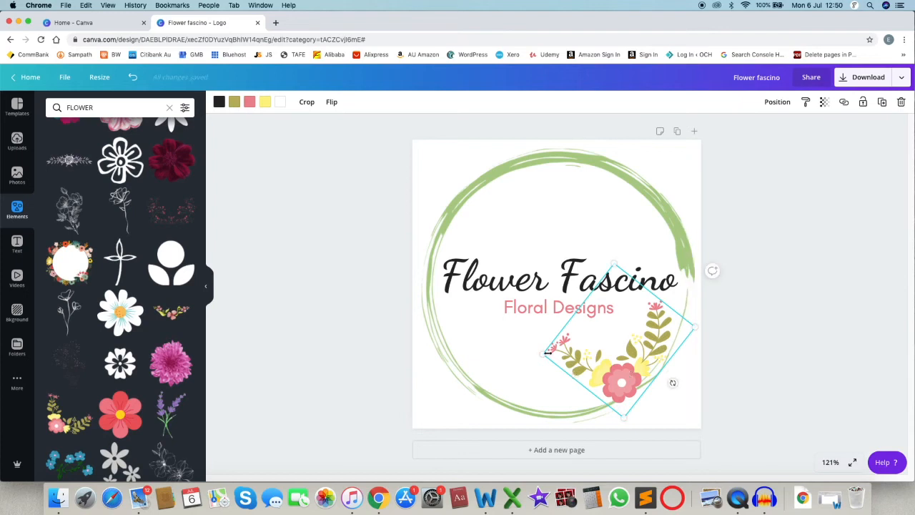
Enlarge the floral spray slightly and reposition it so its pink flower sits on the circle's lower-right stroke.
left_click_drag(546, 351, 541, 353)
left_click_drag(524, 354, 508, 354)
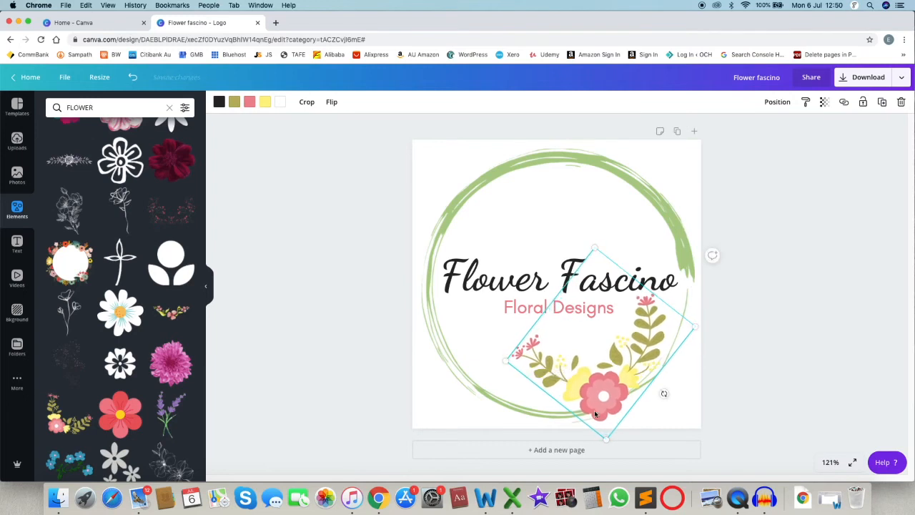
left_click_drag(605, 400, 621, 391)
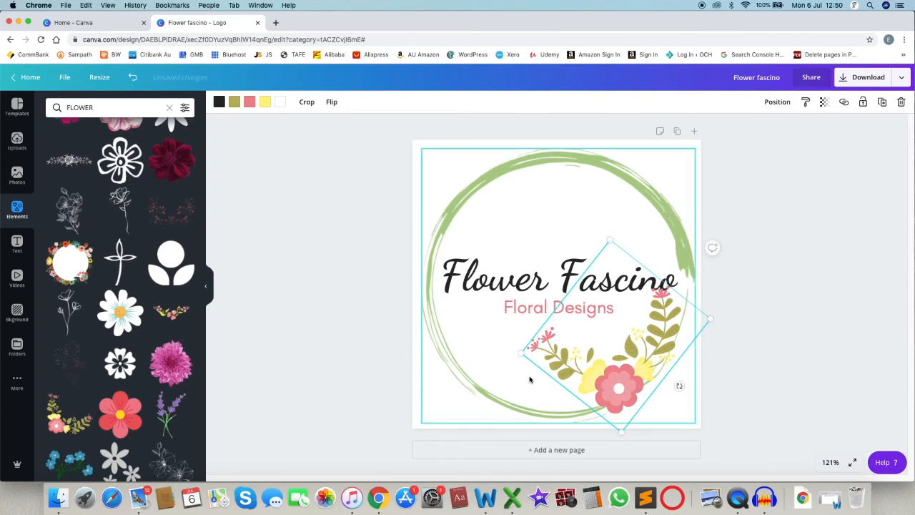
left_click_drag(523, 353, 529, 353)
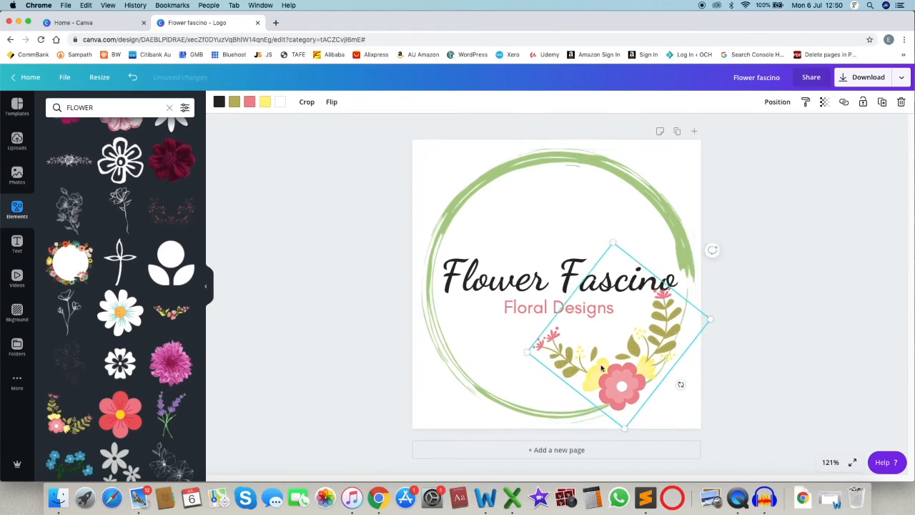
left_click_drag(619, 373, 625, 374)
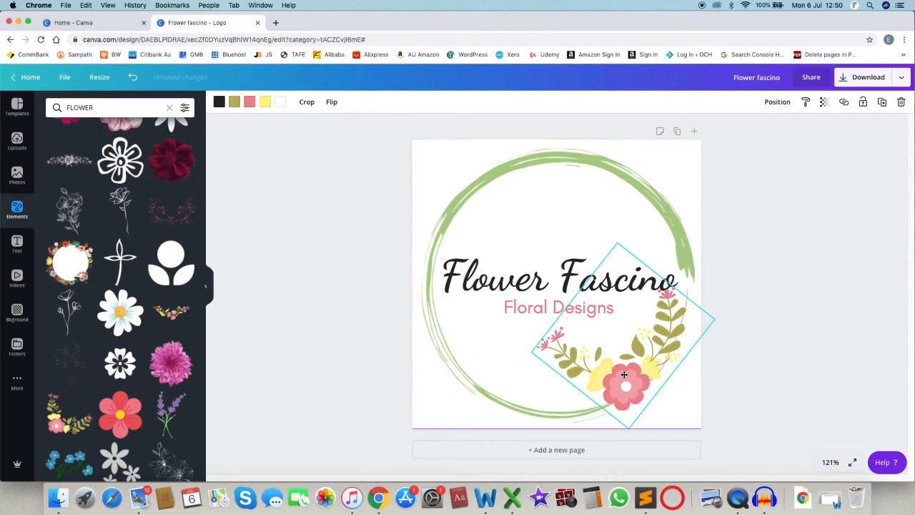
left_click_drag(625, 374, 624, 374)
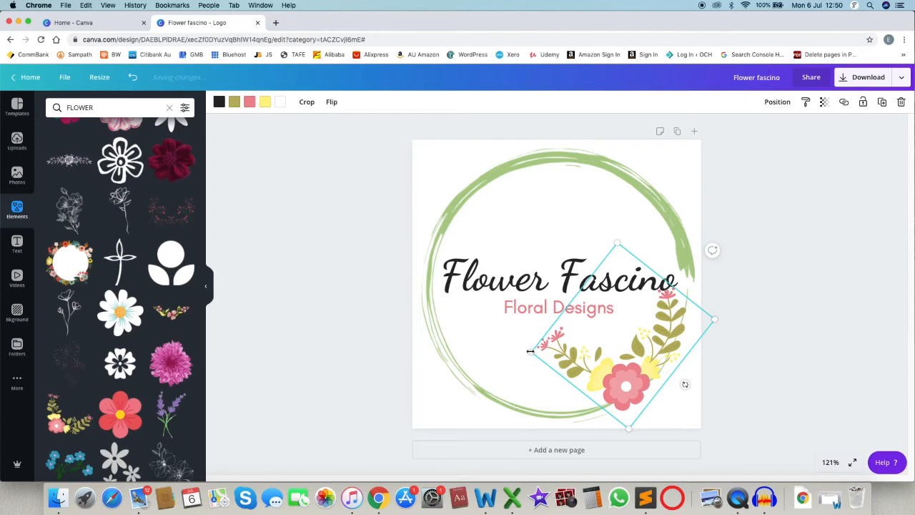
left_click_drag(533, 351, 536, 352)
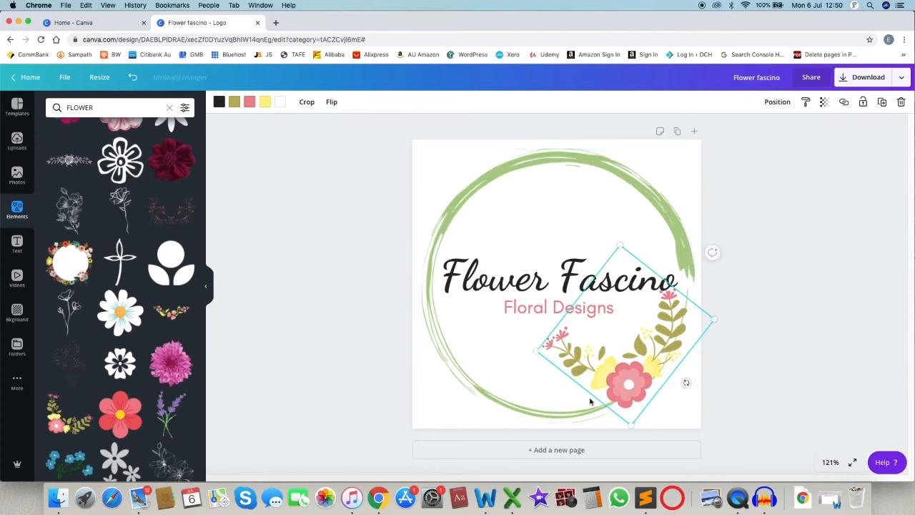
Fine-tune the floral spray's rotation and position so its leaves follow the curve of the circle's lower-right edge.
left_click_drag(686, 384, 645, 383)
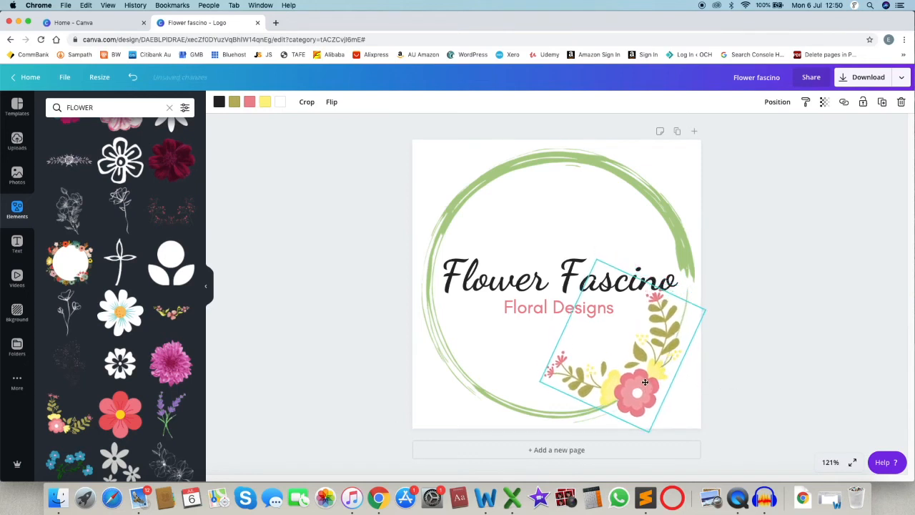
left_click_drag(645, 383, 646, 382)
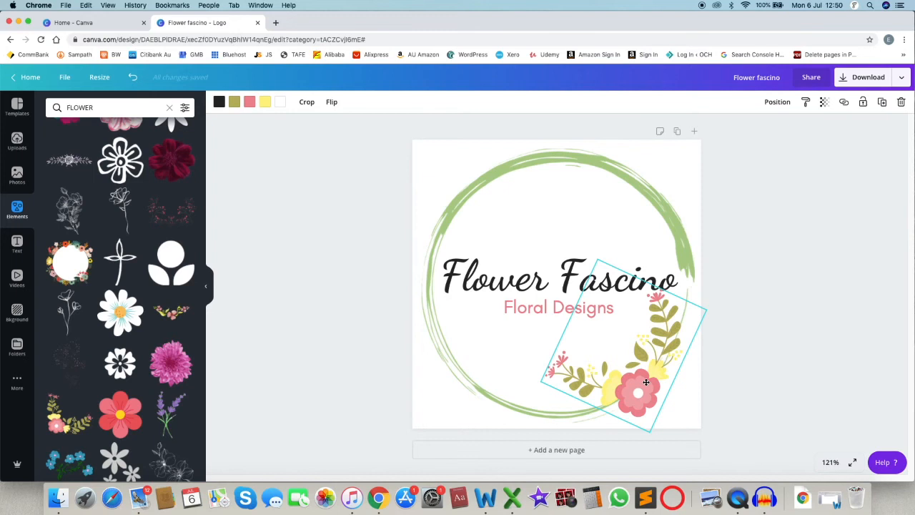
left_click_drag(646, 383, 681, 381)
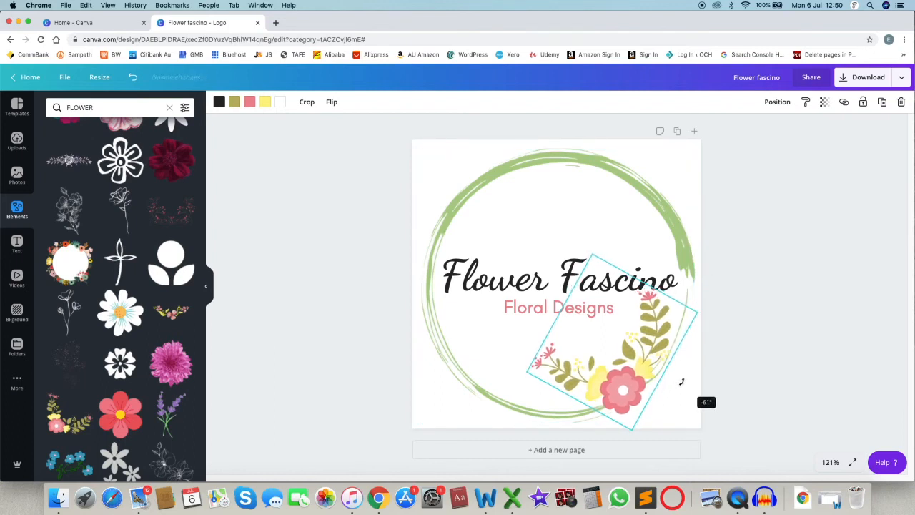
left_click_drag(682, 381, 679, 385)
left_click_drag(623, 392, 627, 385)
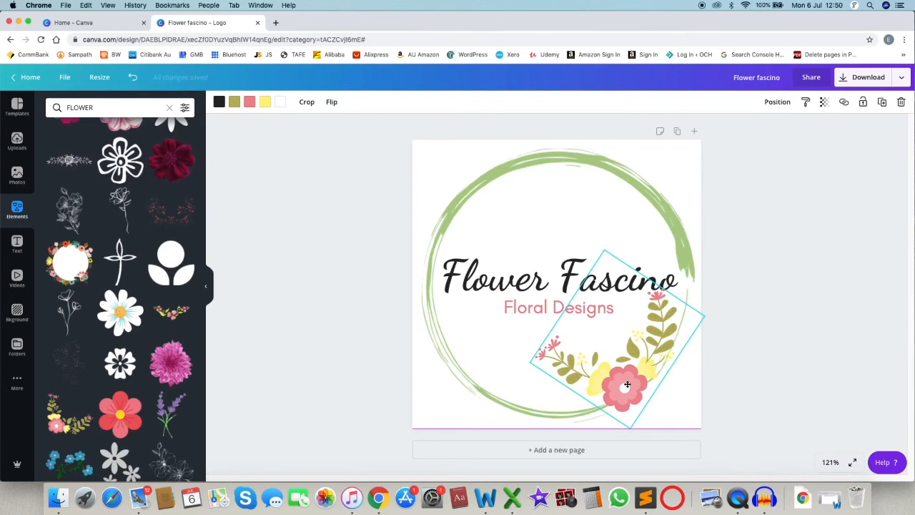
left_click_drag(627, 385, 624, 385)
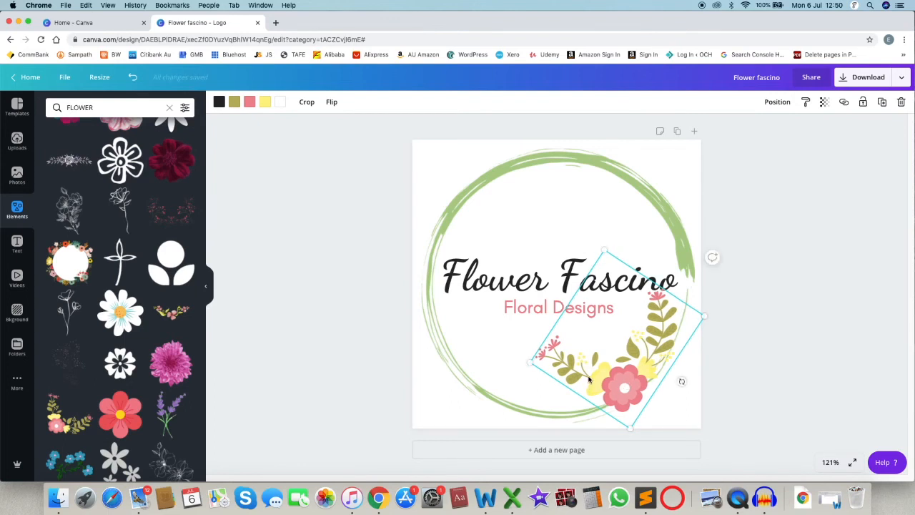
Send the floral spray one layer backward and select it again.
right_click(589, 379)
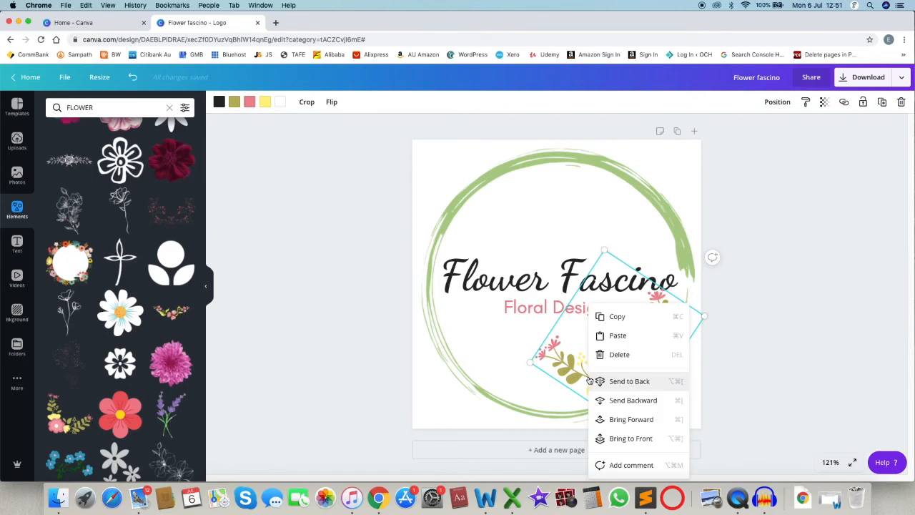
left_click(620, 402)
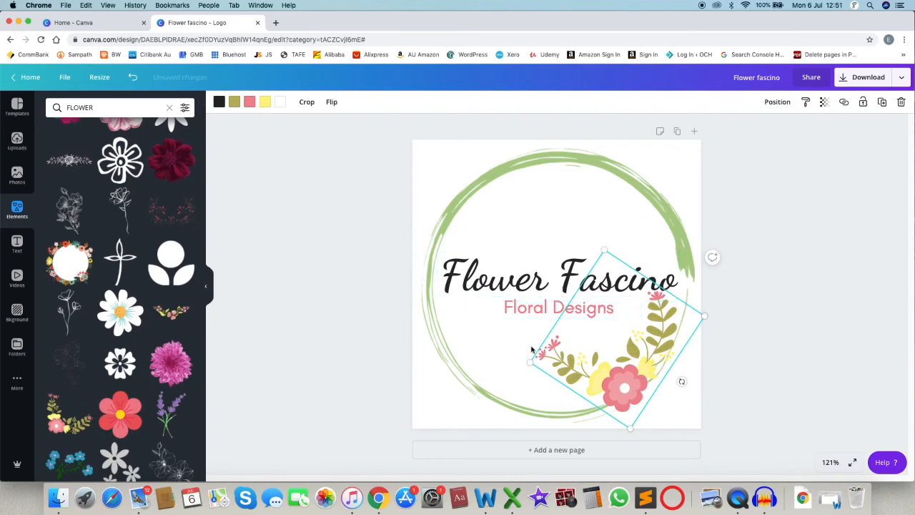
left_click(511, 353)
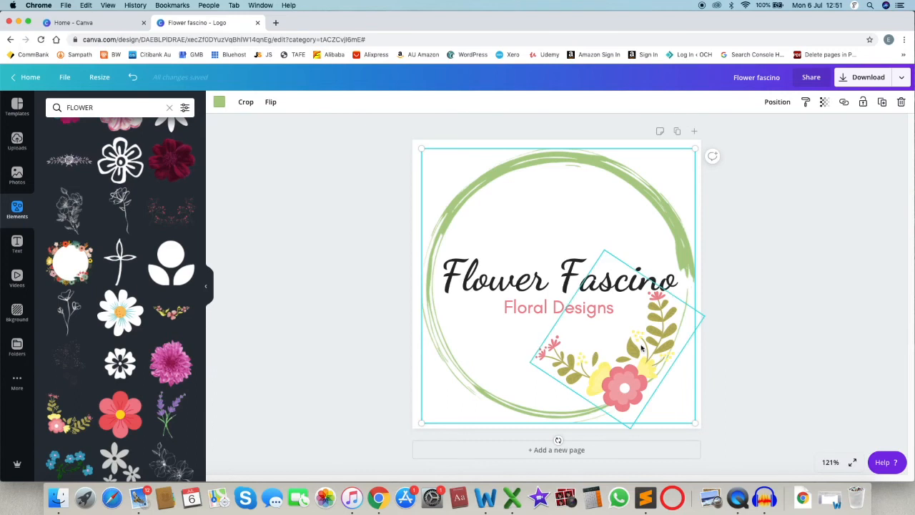
left_click(618, 376)
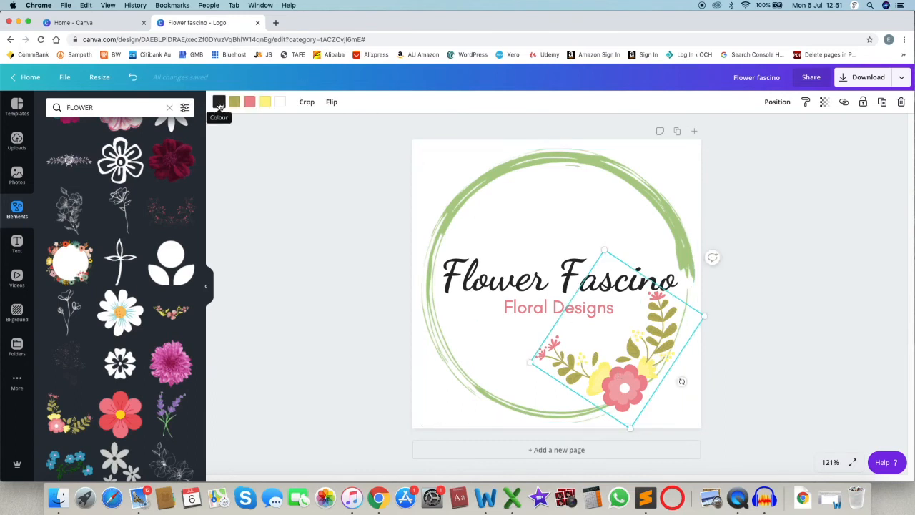
Recolour the floral spray's olive-green leaves with the document's light green #aece89 to match the circle.
left_click(219, 102)
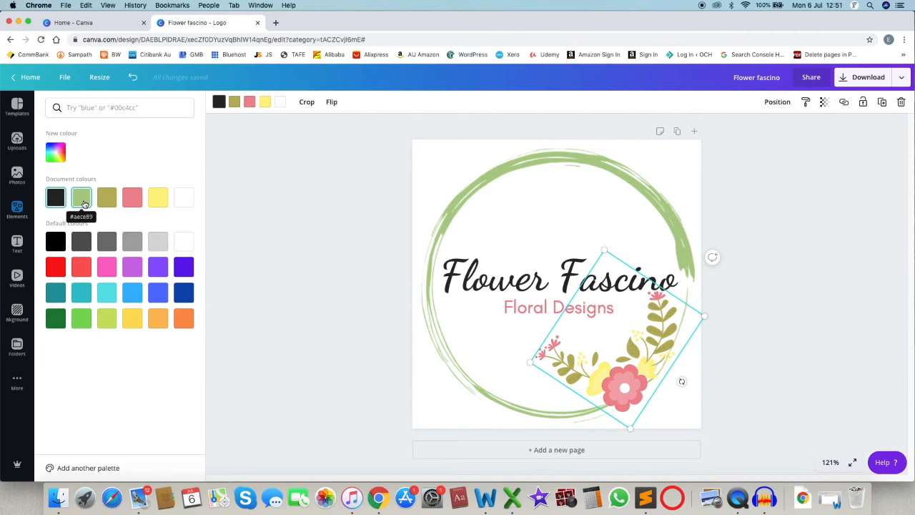
left_click(234, 102)
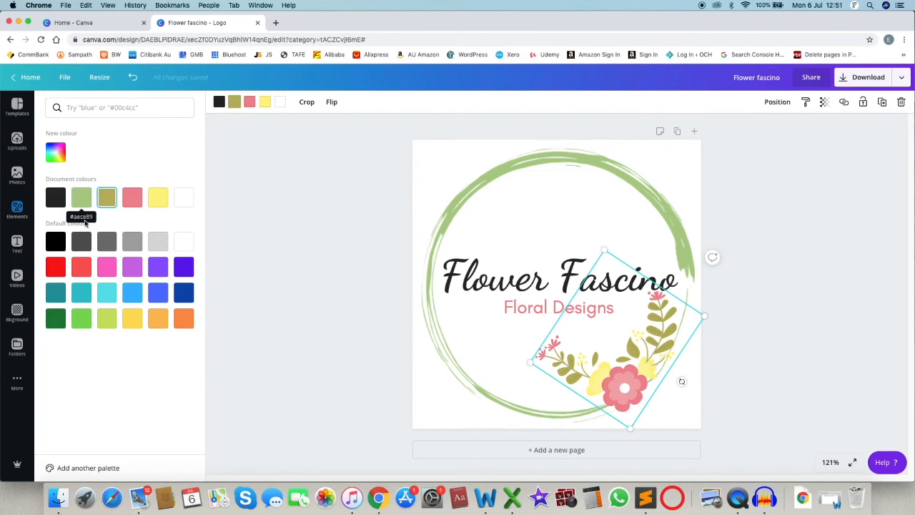
left_click(82, 200)
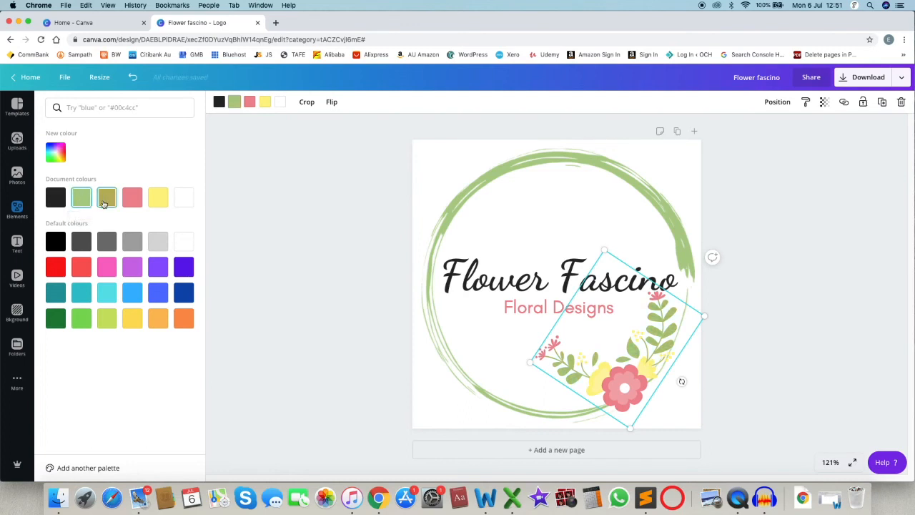
Replace the floral spray's yellow with the custom colour #e9a396.
left_click(249, 102)
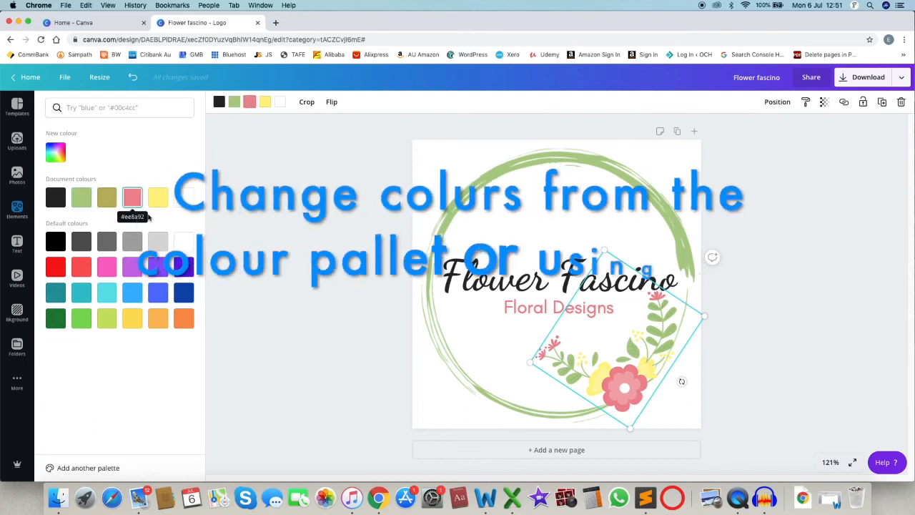
left_click(265, 102)
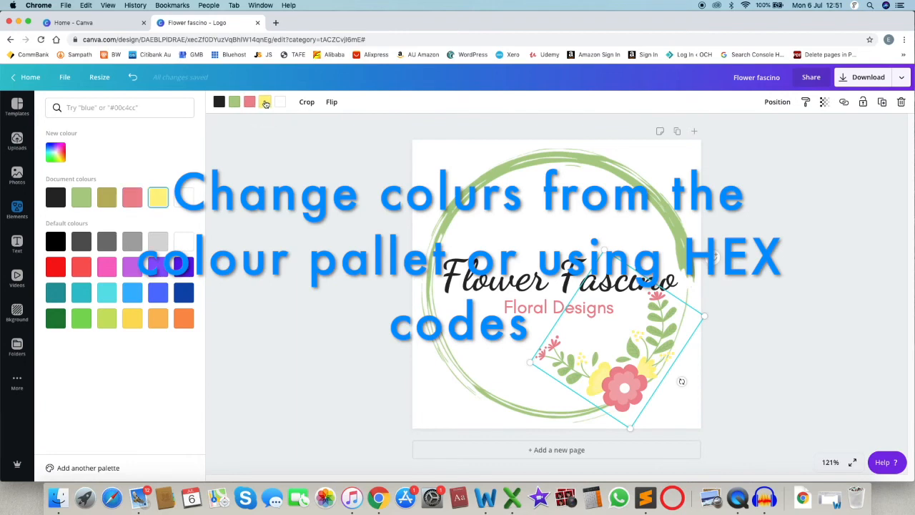
left_click(73, 109)
type("#")
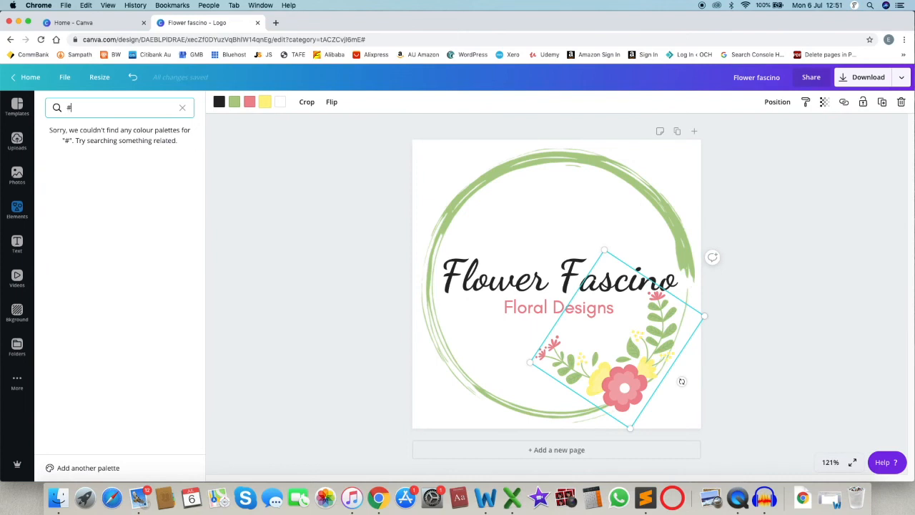
type("e9a")
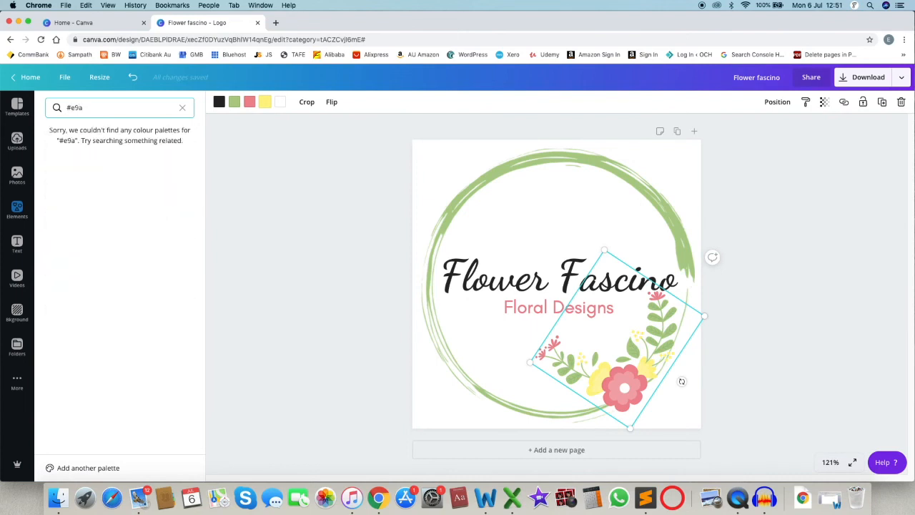
type("396")
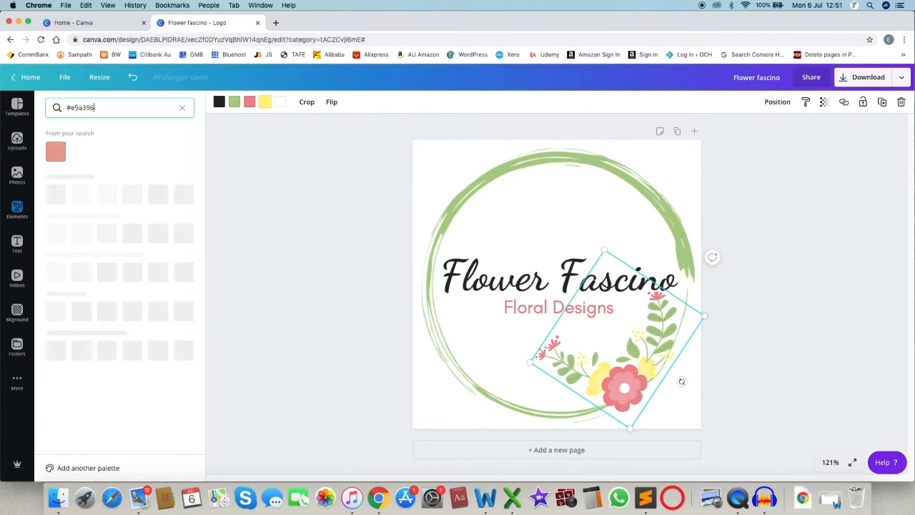
left_click(55, 154)
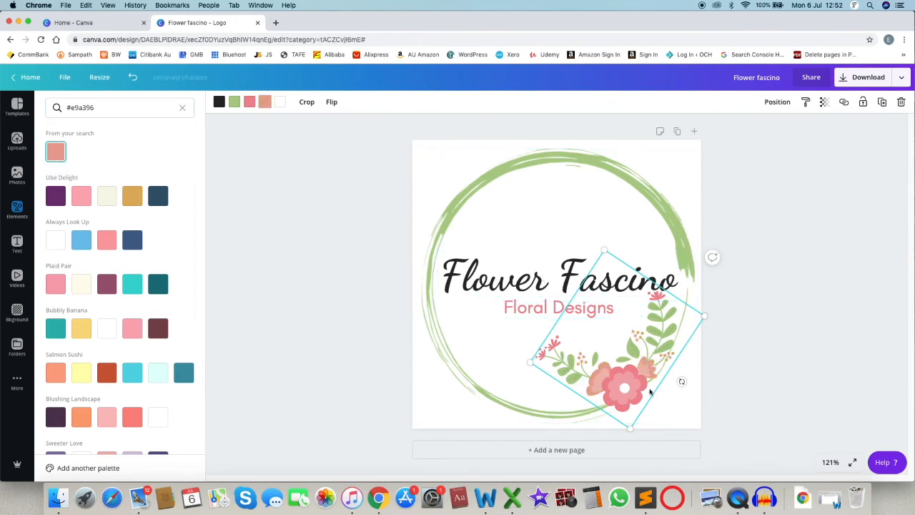
left_click(447, 166)
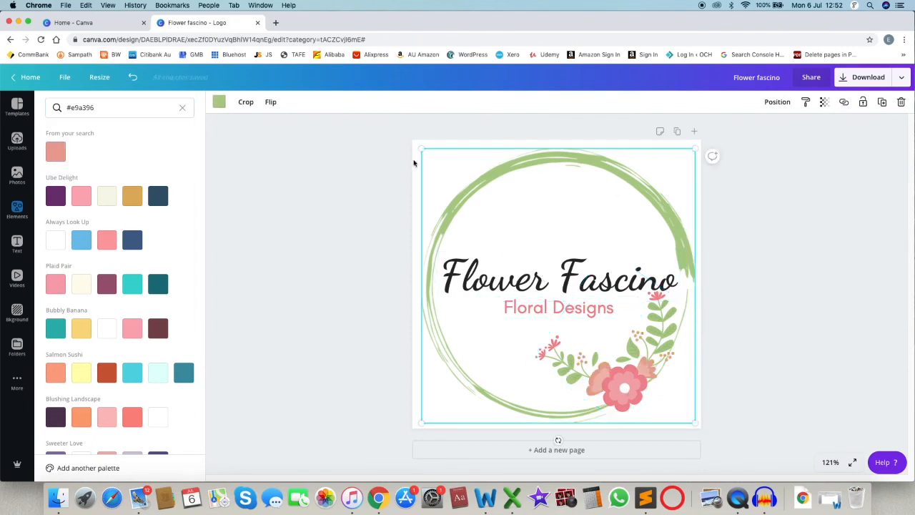
left_click(380, 163)
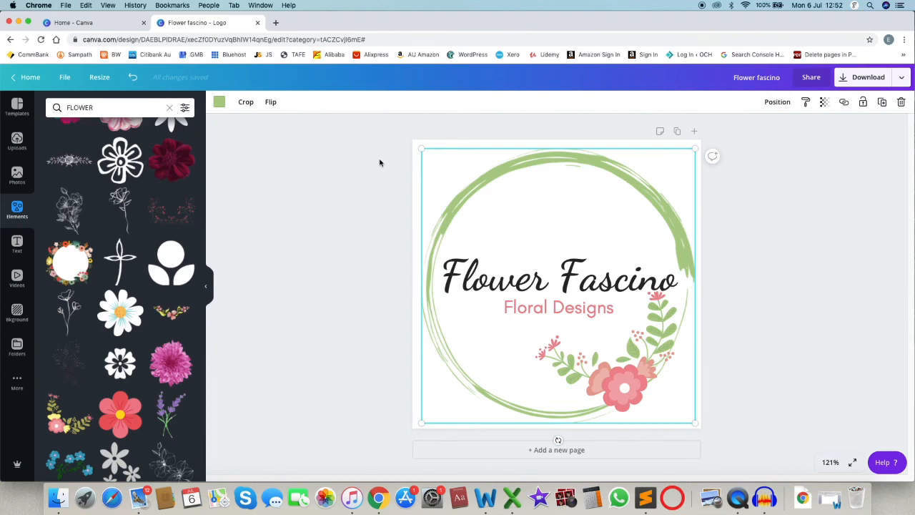
left_click(730, 190)
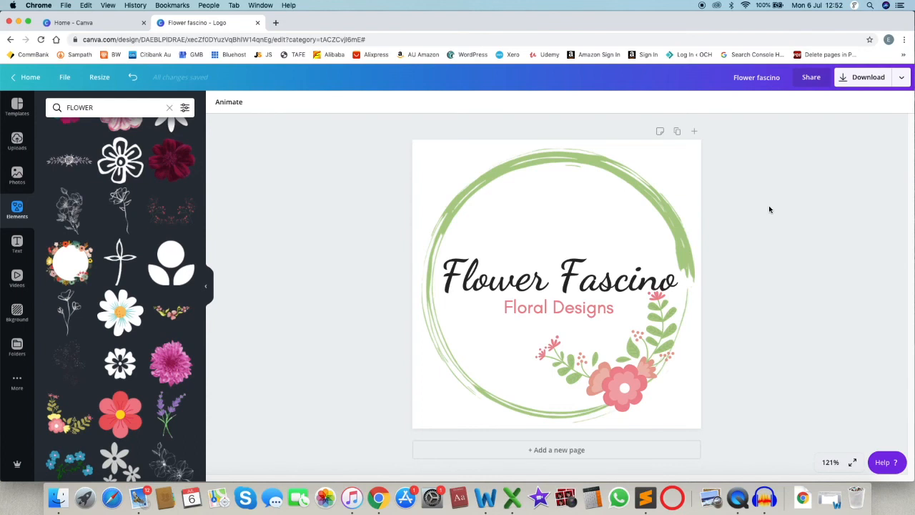
left_click(566, 283)
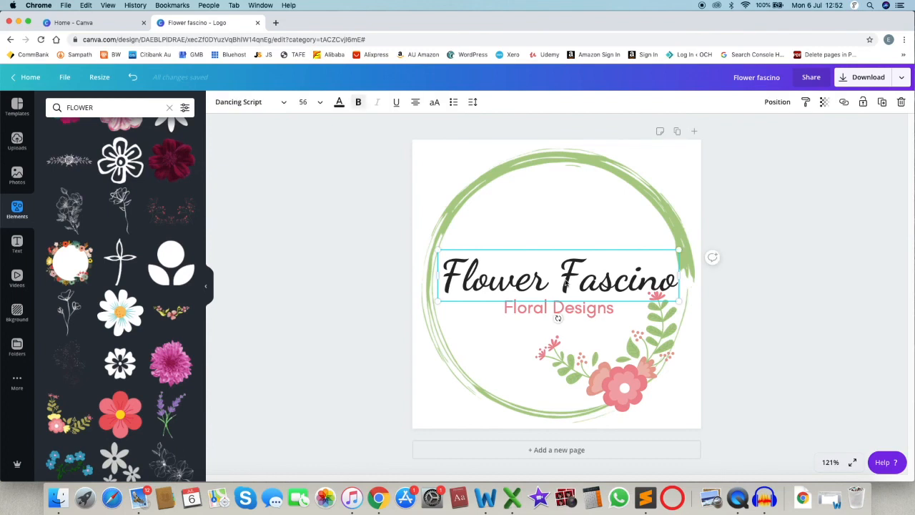
left_click(734, 212)
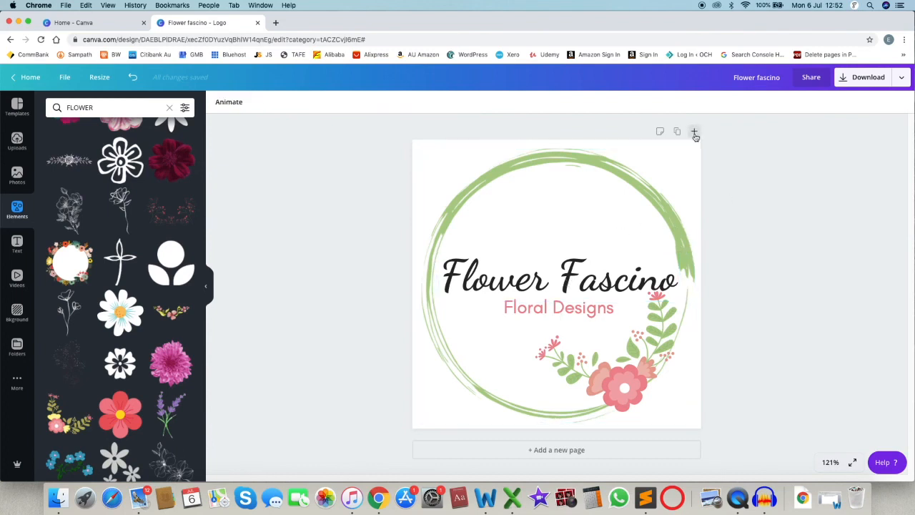
Download the logo as a PNG at 1x size with its white background, and dismiss the business card offer.
left_click(843, 81)
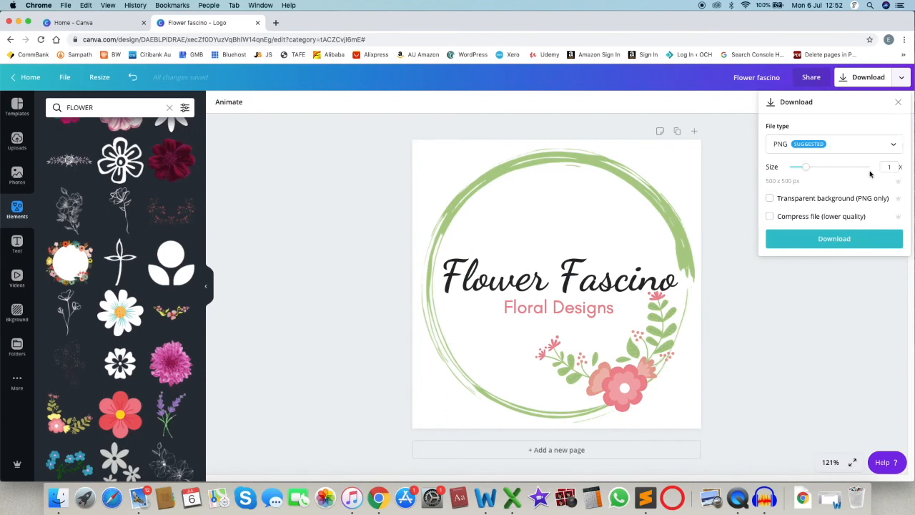
left_click(826, 240)
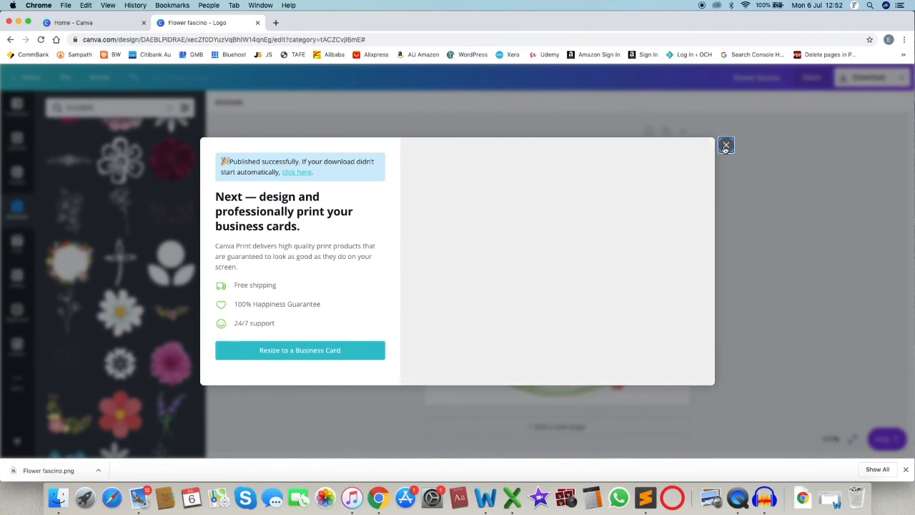
left_click(725, 146)
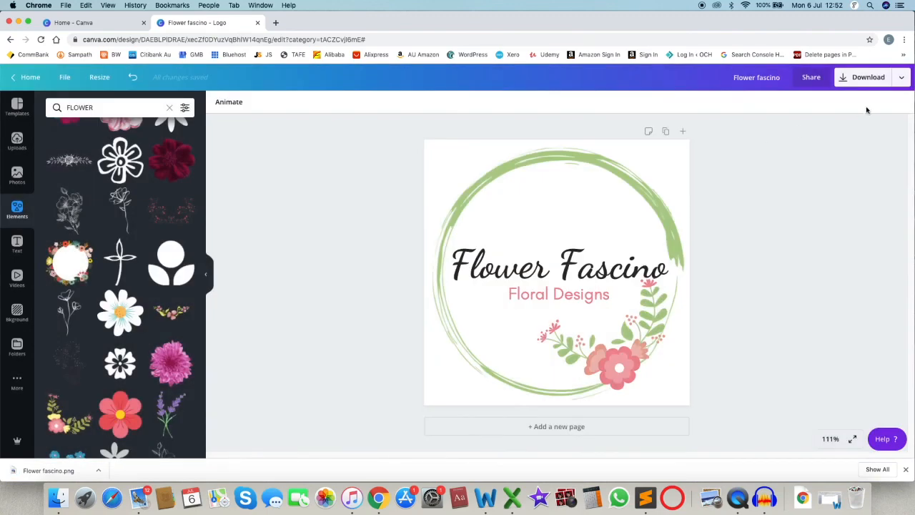
Download the logo again as a PNG with a transparent background, and dismiss the business card offer.
left_click(844, 78)
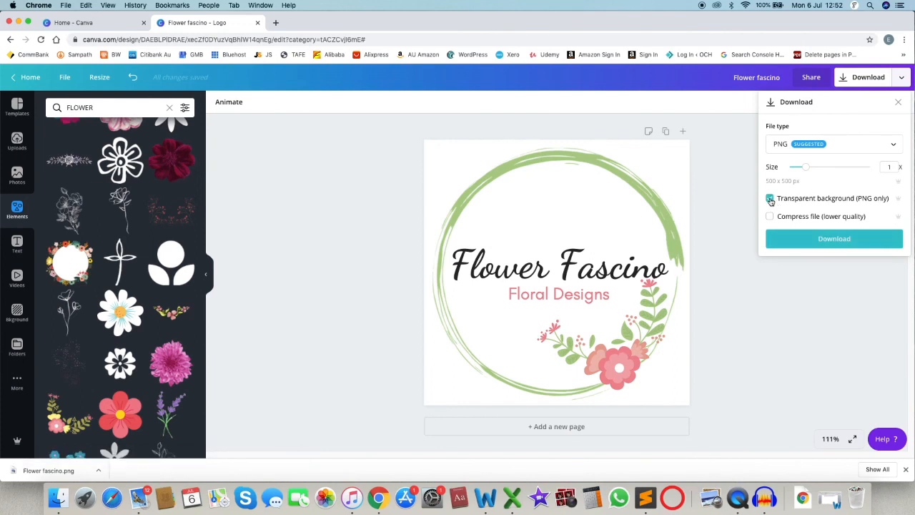
left_click(826, 242)
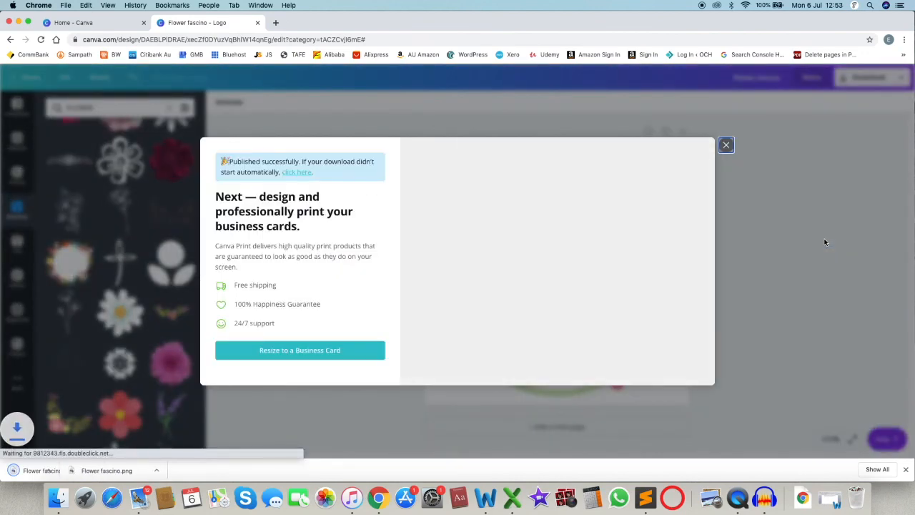
left_click(726, 145)
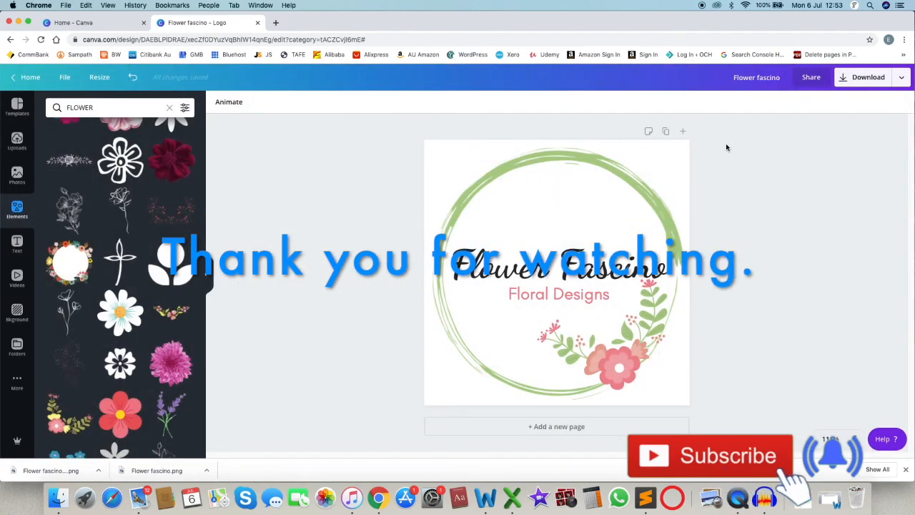